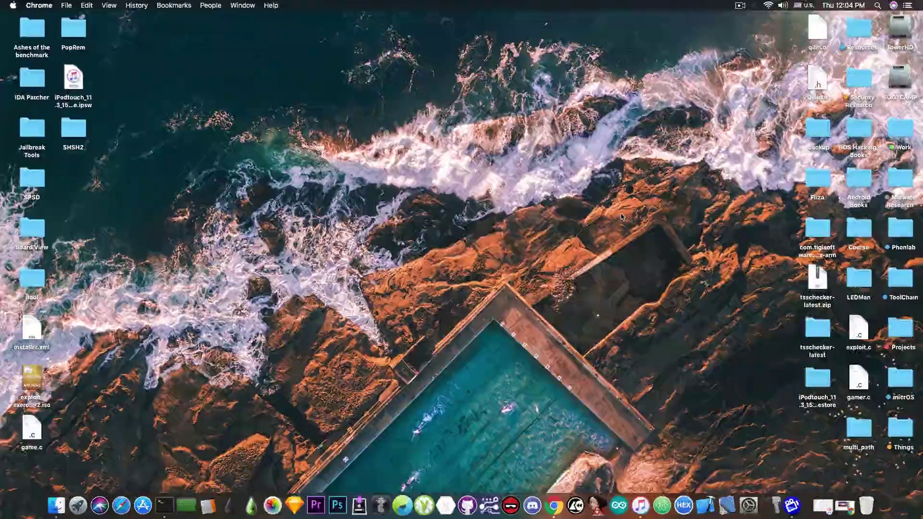
Select the iPod touch IPSW on the desktop and restore Chrome showing the iOS 11.3 downgrade video
click(73, 80)
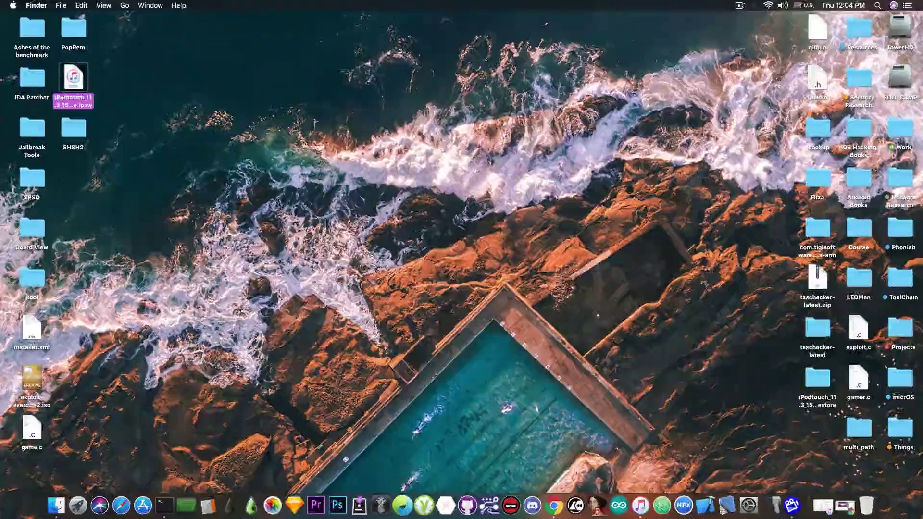
click(844, 506)
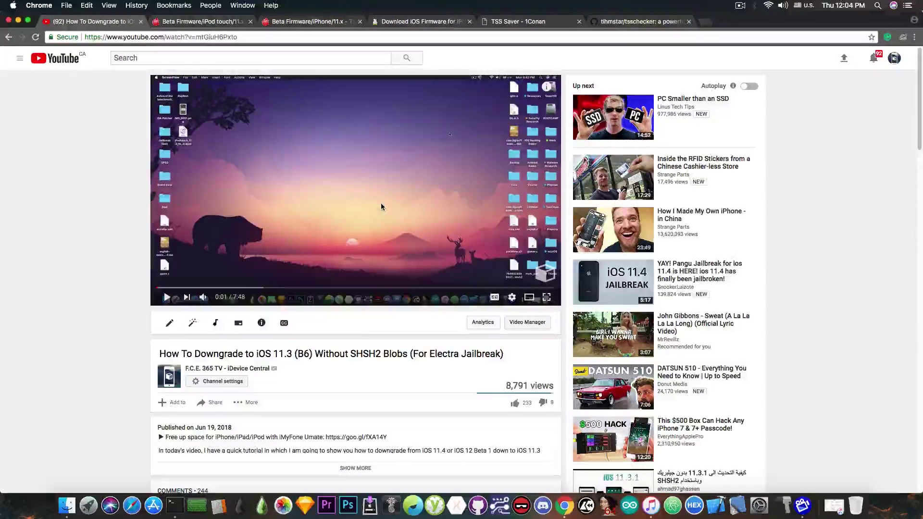
Compare the ipsw.me iPod touch 6 firmware list with the YouTube video, ending on TSS Saver
click(423, 21)
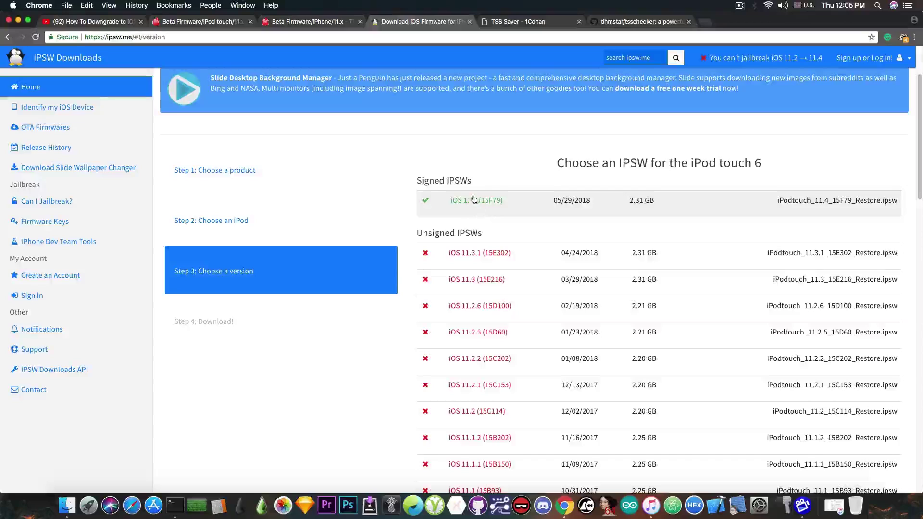
click(89, 21)
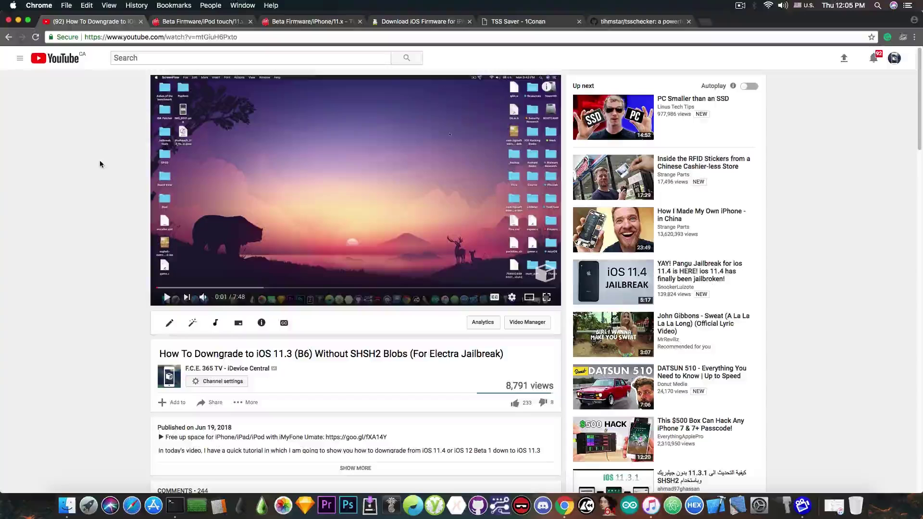
click(503, 21)
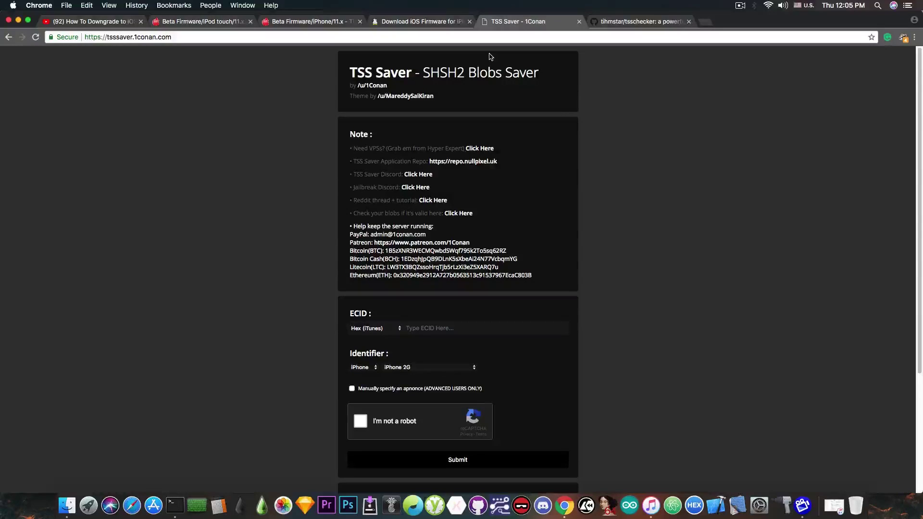
click(438, 23)
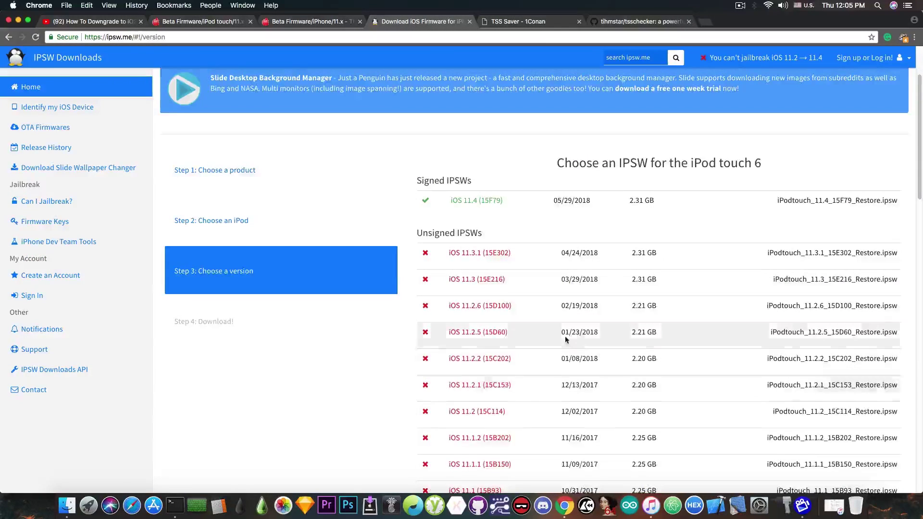
scroll(569, 192, down, 4)
scroll(570, 191, up, 5)
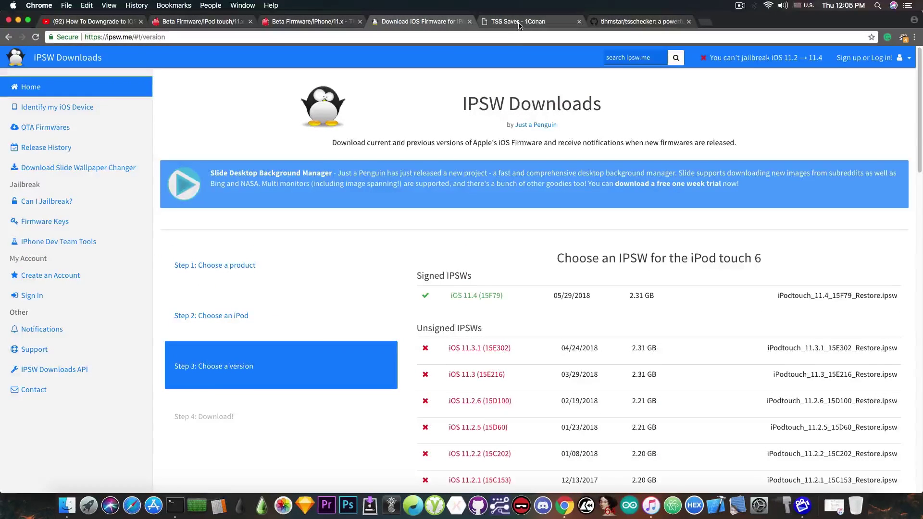
click(518, 22)
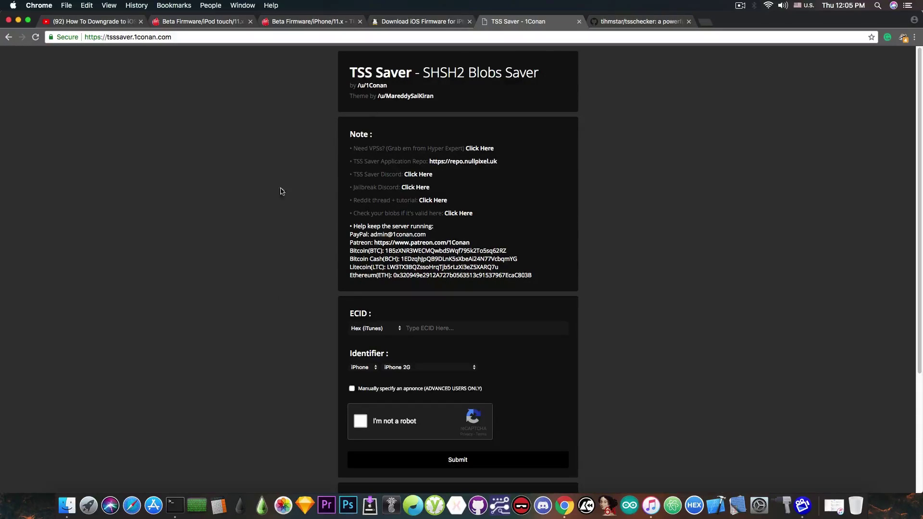
Read the tihmstar/tsschecker GitHub README, then minimize Chrome to the desktop
click(620, 22)
scroll(520, 148, up, 6)
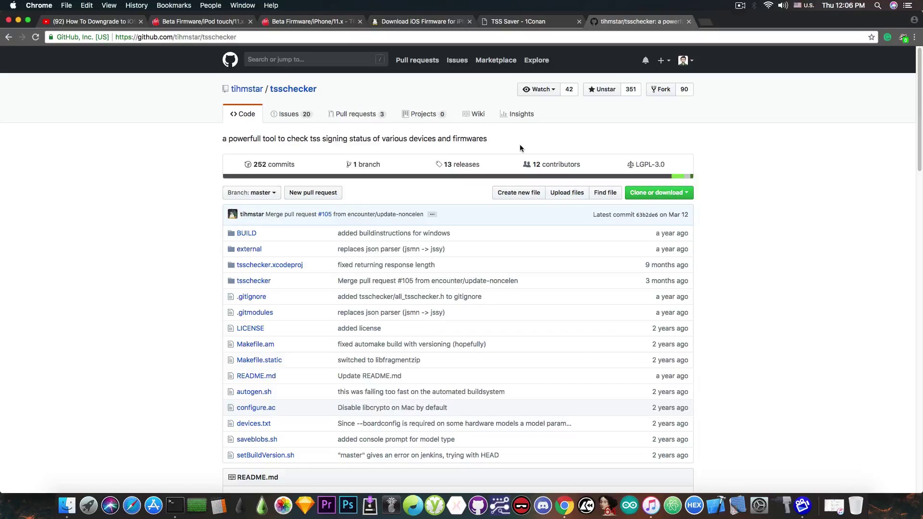
scroll(526, 261, down, 5)
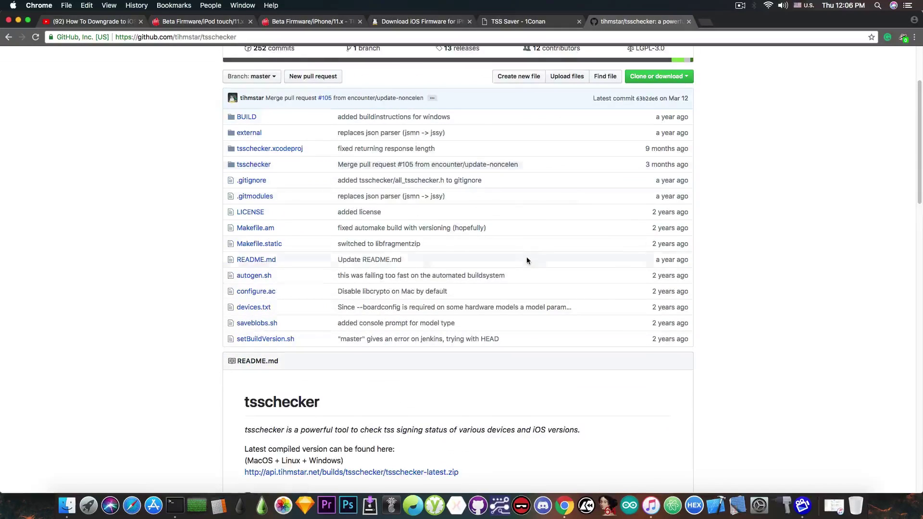
scroll(526, 261, down, 4)
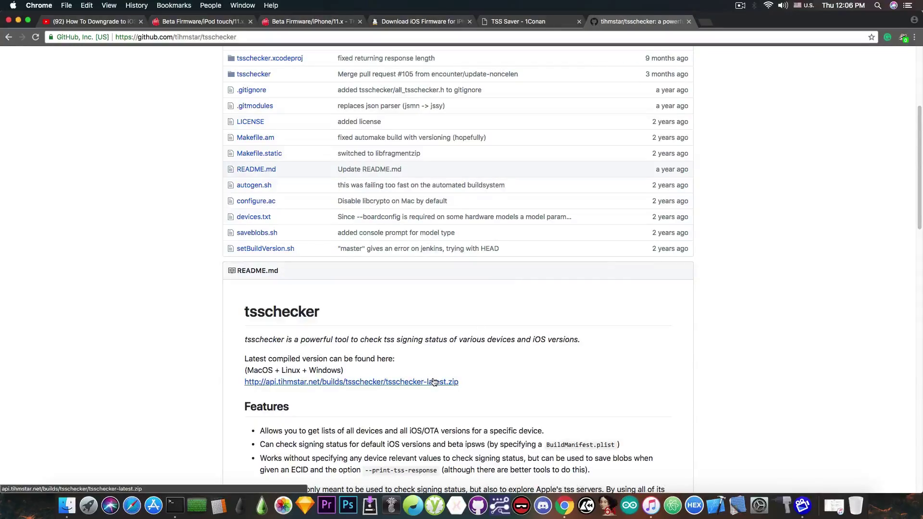
click(18, 19)
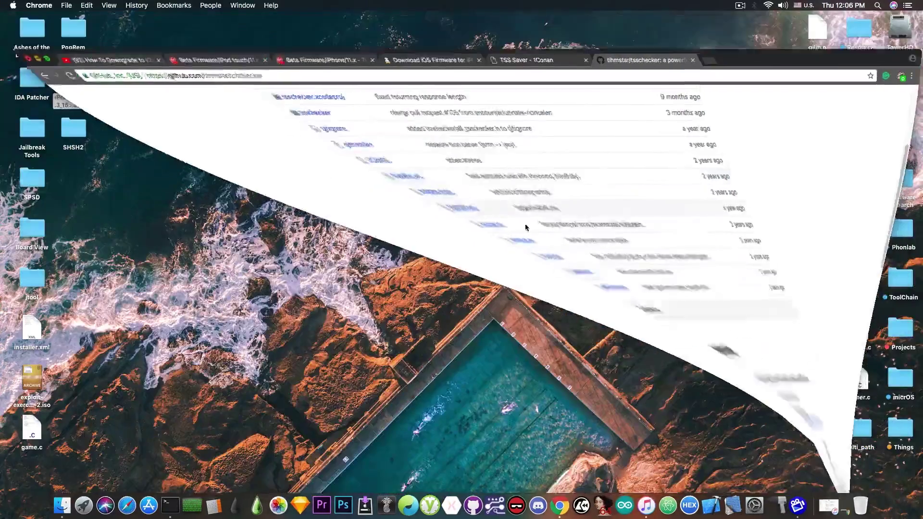
Make tsschecker_macos in tsschecker-latest executable by running chmod 775 on it in Terminal
double_click(817, 329)
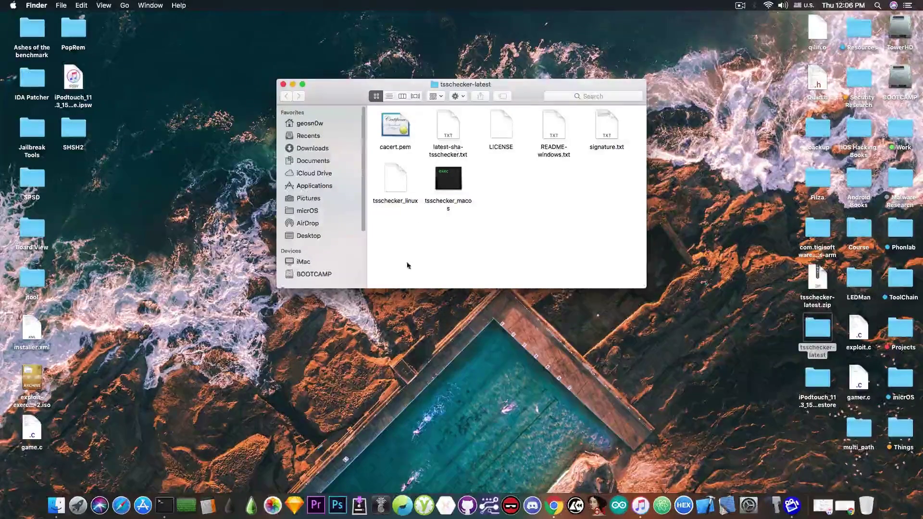
click(164, 504)
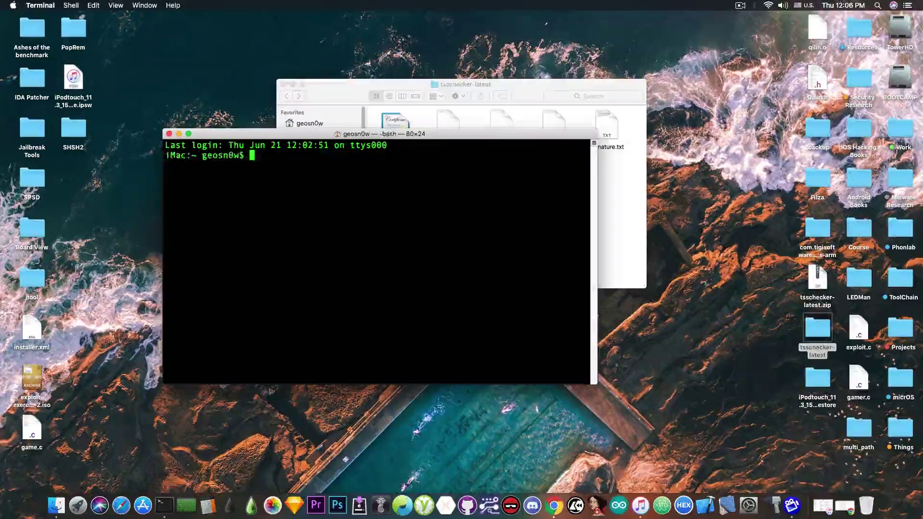
drag(289, 137, 417, 186)
text(c)
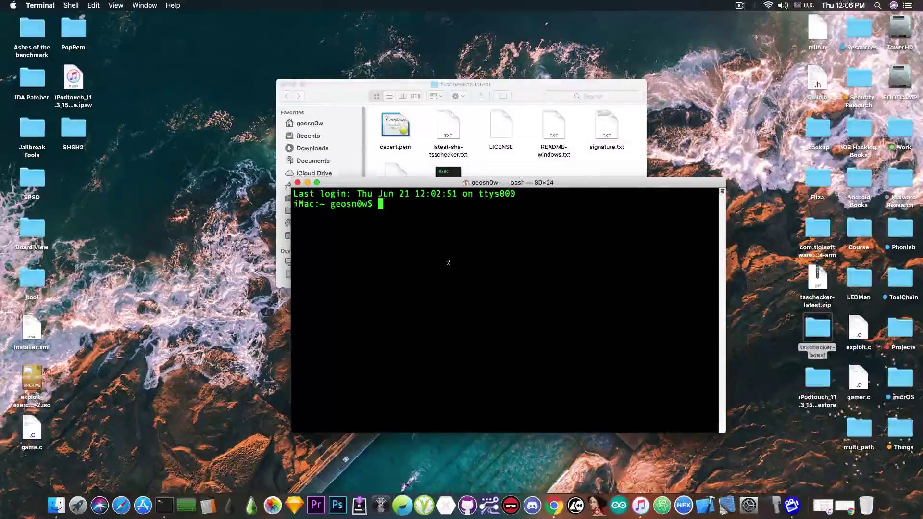
text(hmod 775)
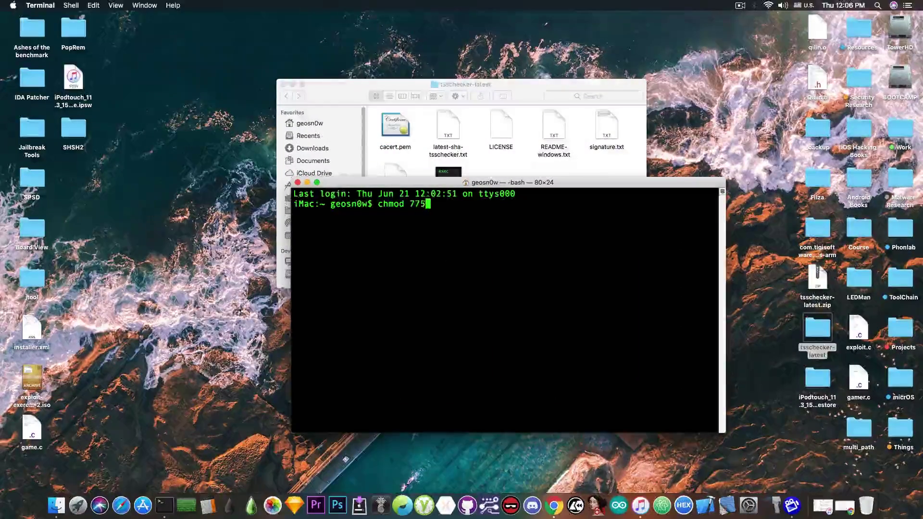
drag(445, 182, 457, 231)
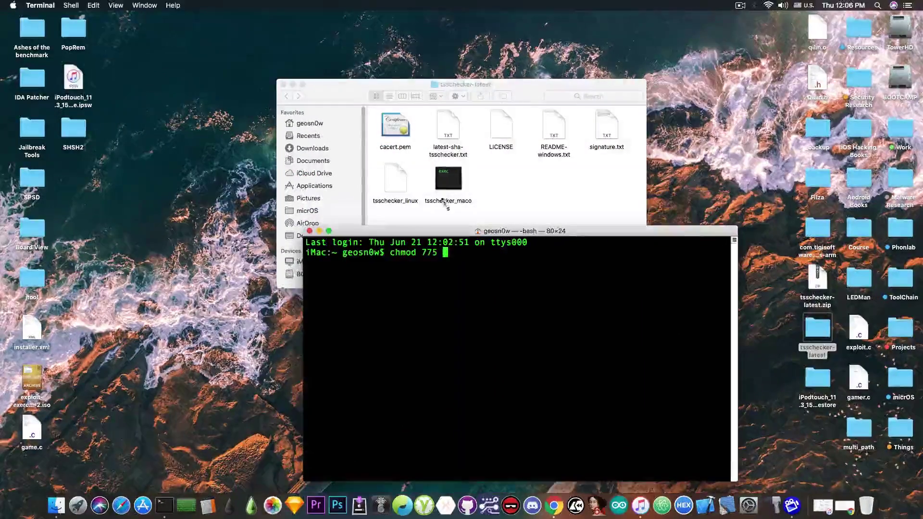
drag(444, 185, 505, 290)
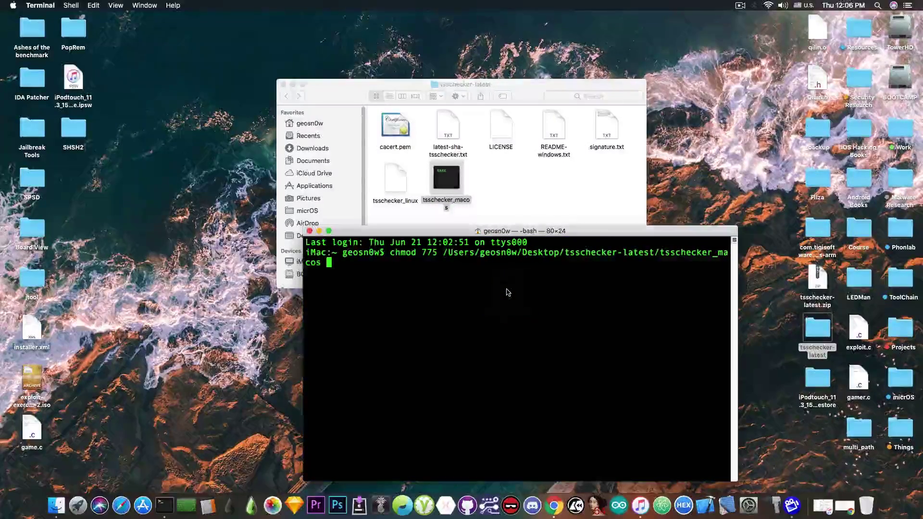
key(Return)
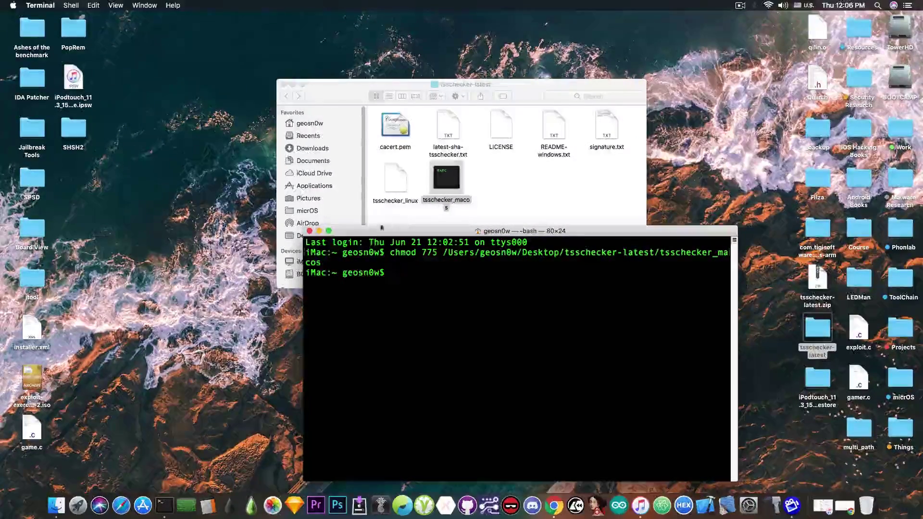
Replace the old Terminal with a new window and enlarge its text three times with View > Bigger
click(309, 231)
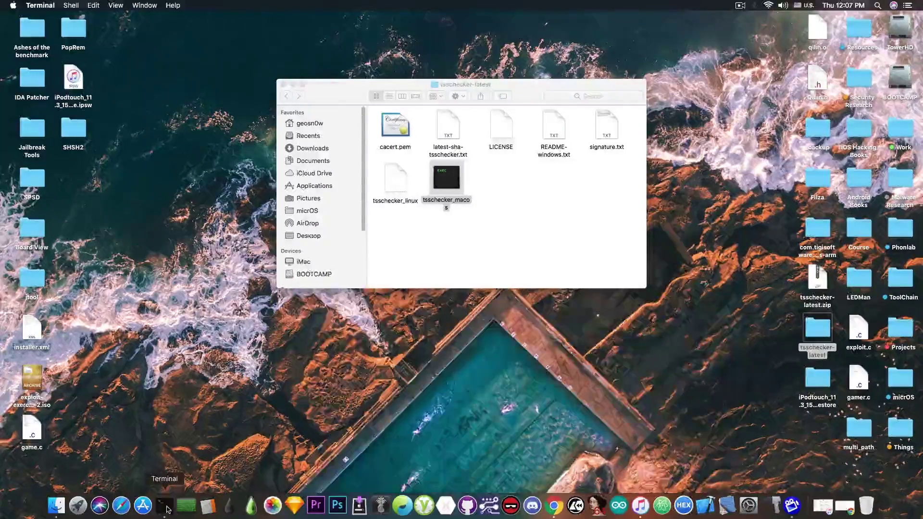
key(super+n)
drag(342, 231, 270, 135)
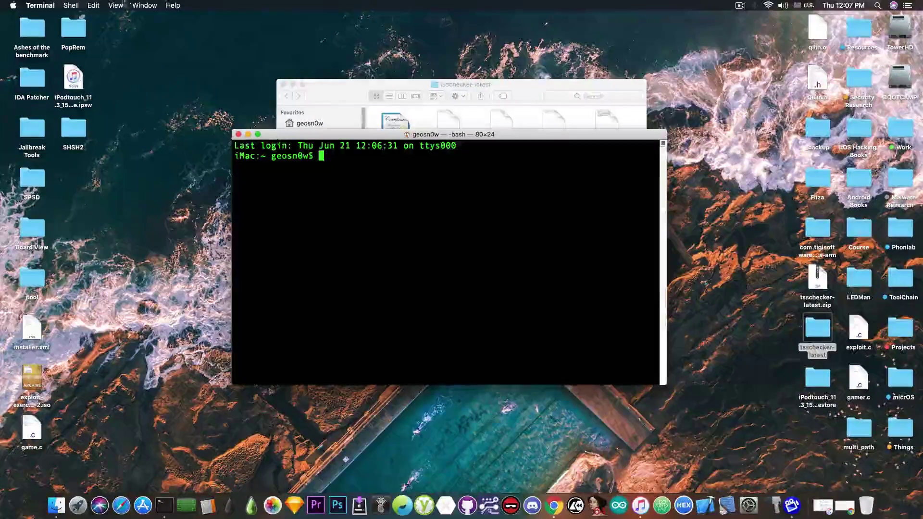
click(116, 6)
click(124, 122)
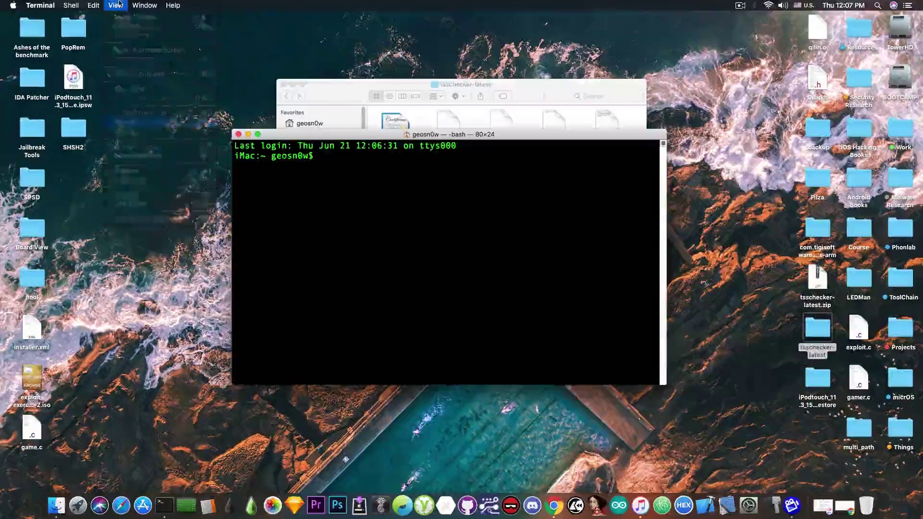
click(117, 5)
click(124, 122)
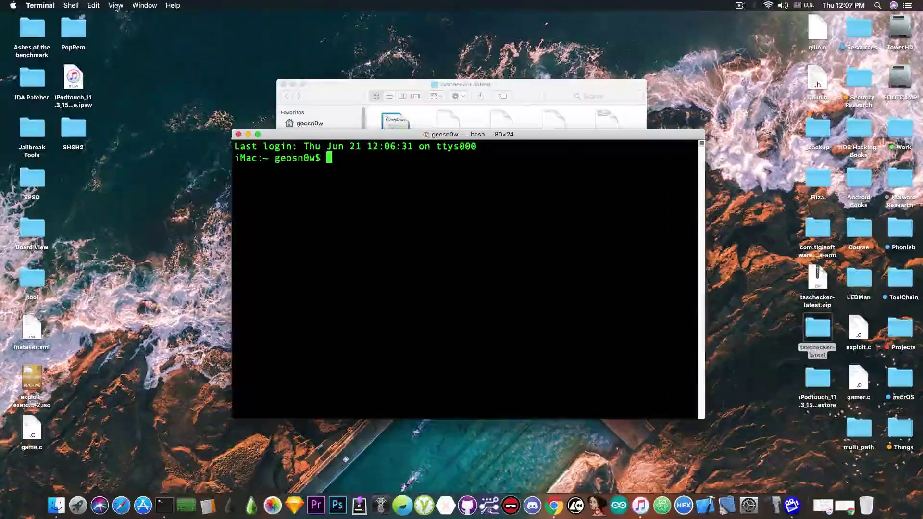
click(116, 5)
click(124, 122)
click(116, 6)
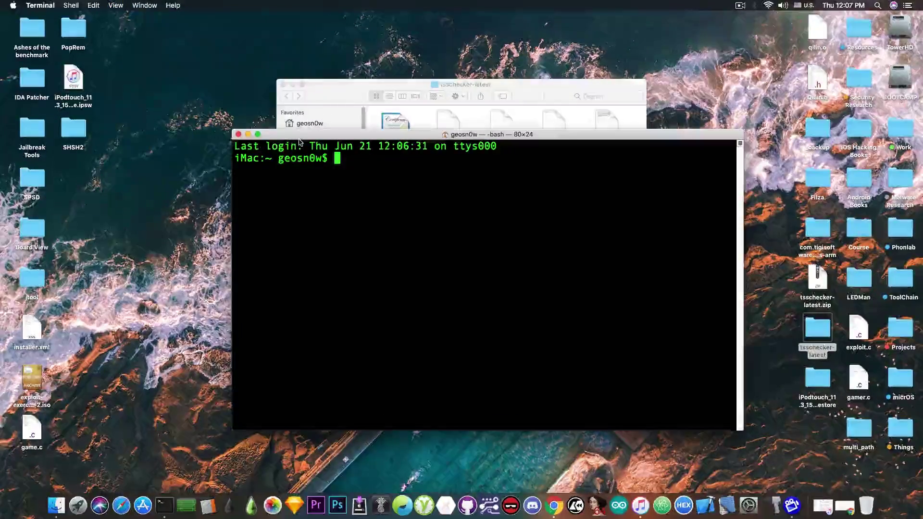
Put the tsschecker_macos path at the prompt, followed by the -d option
click(522, 96)
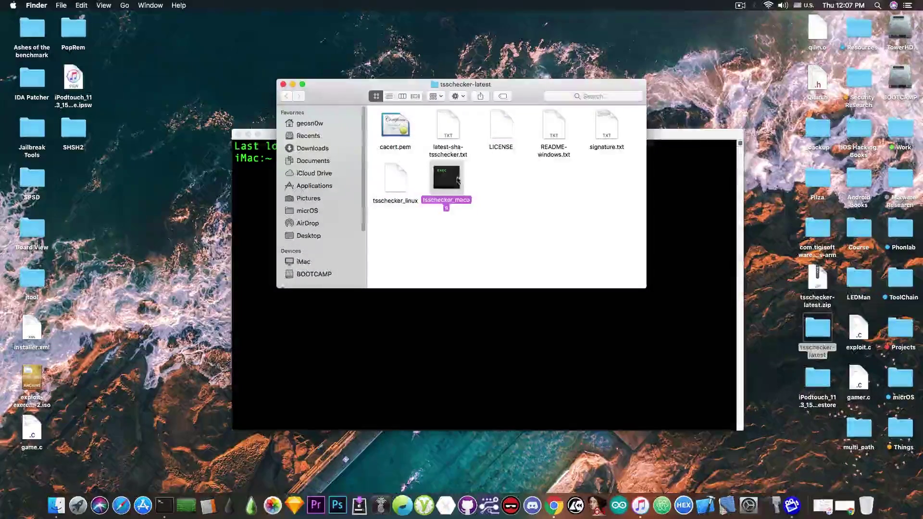
drag(448, 181, 697, 194)
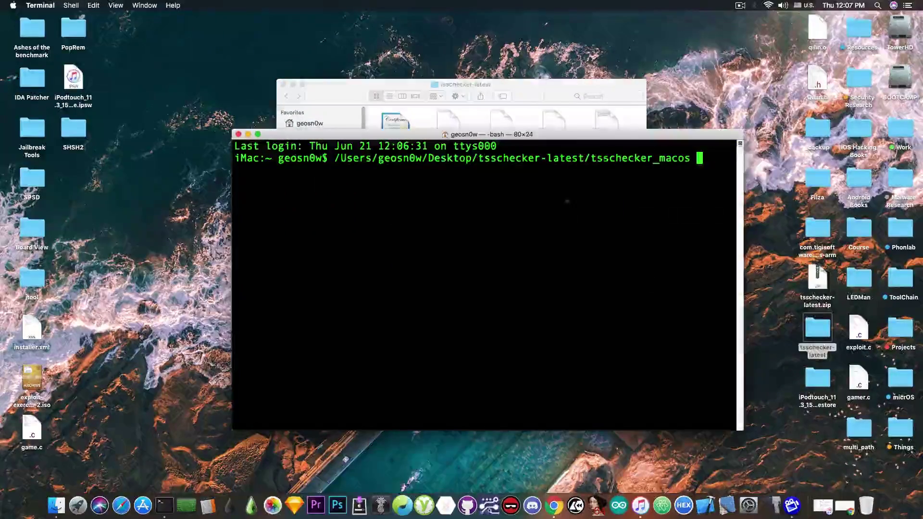
key(super+alt+h)
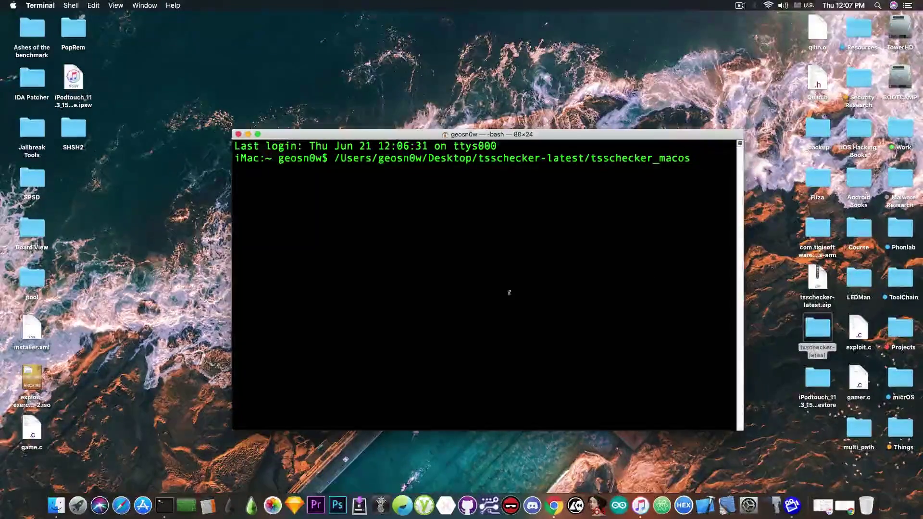
text(-d)
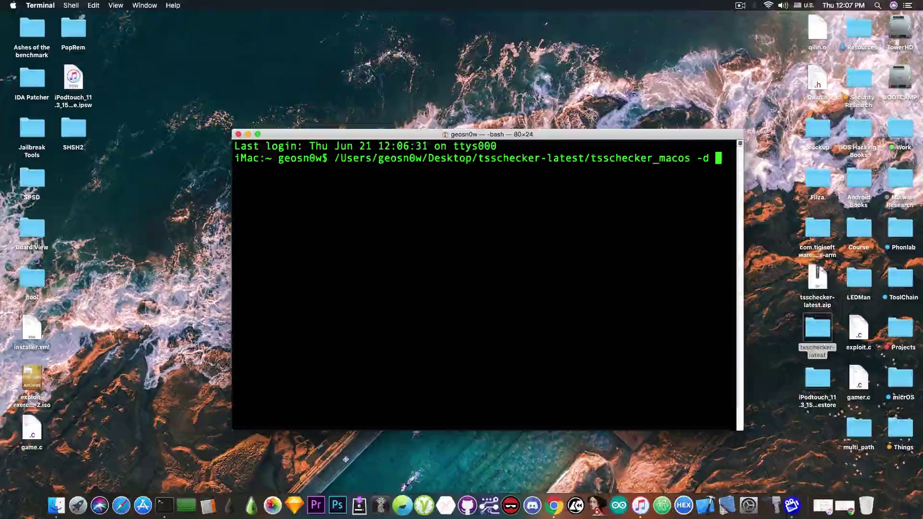
Read the model identifier iPod7,1 in iTunes and add 'iPod7,1 -e' to the Terminal command
click(823, 506)
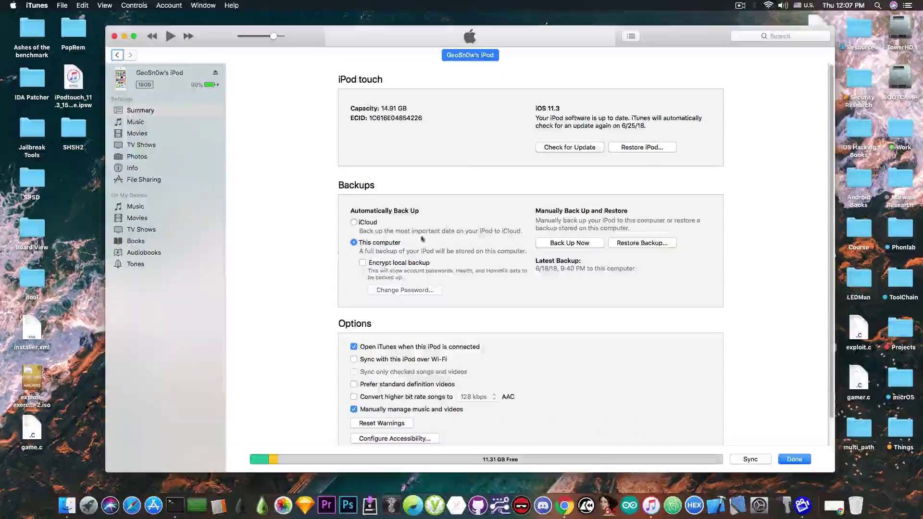
click(358, 119)
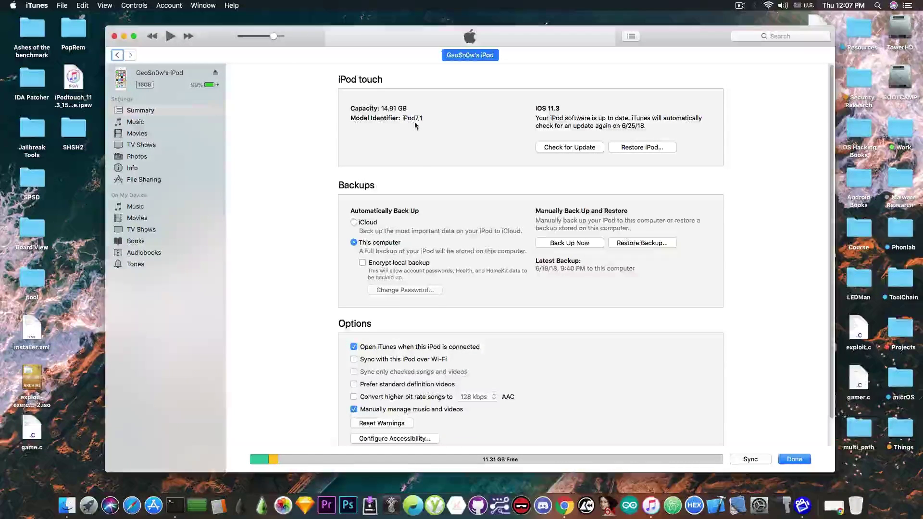
click(176, 506)
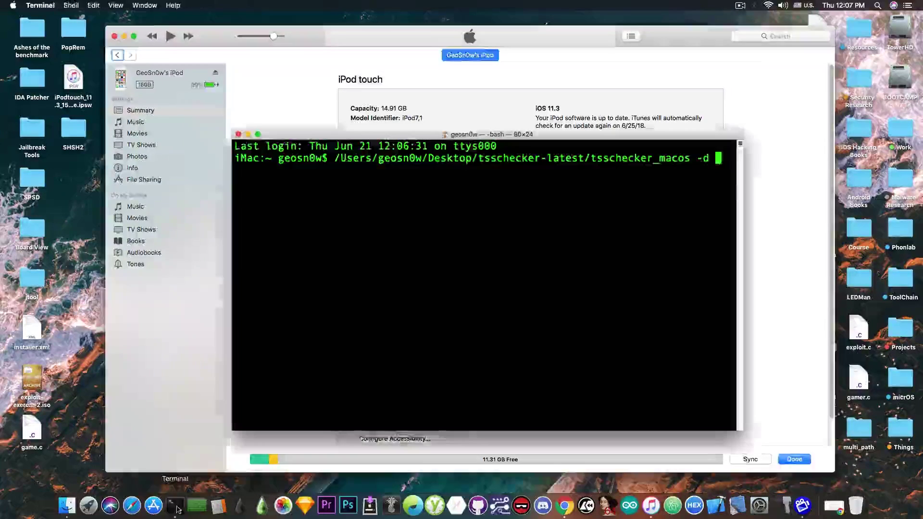
text(iP)
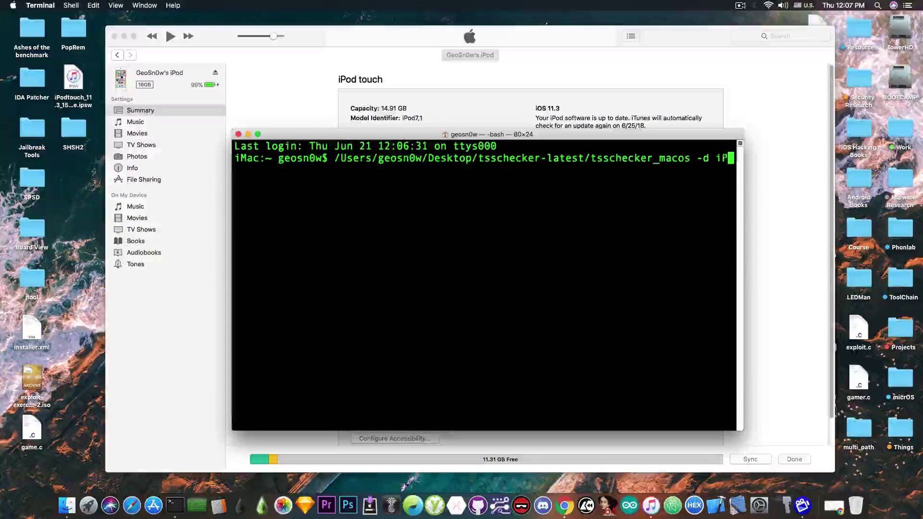
text(od)
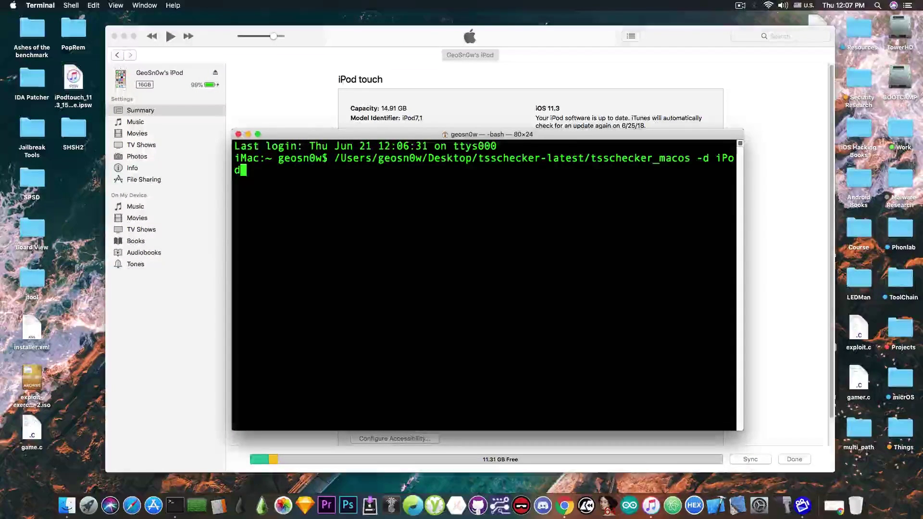
text(7,1 )
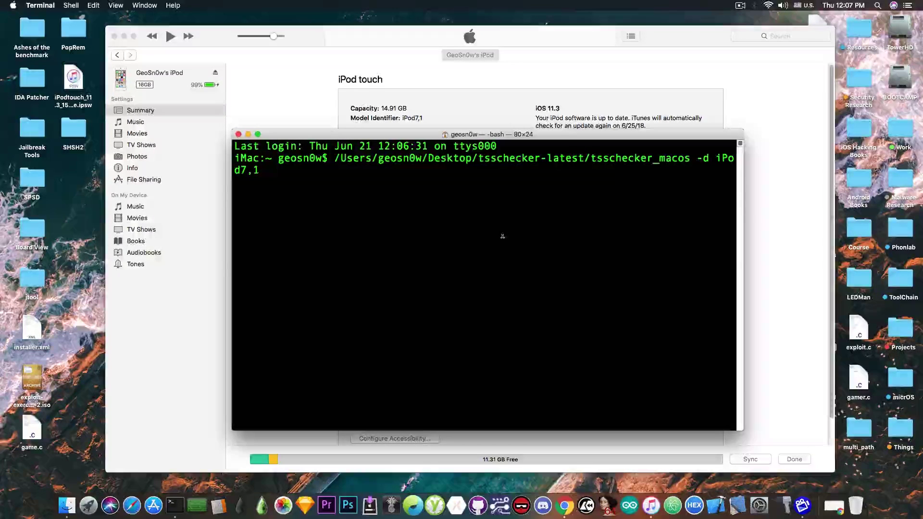
text(-e)
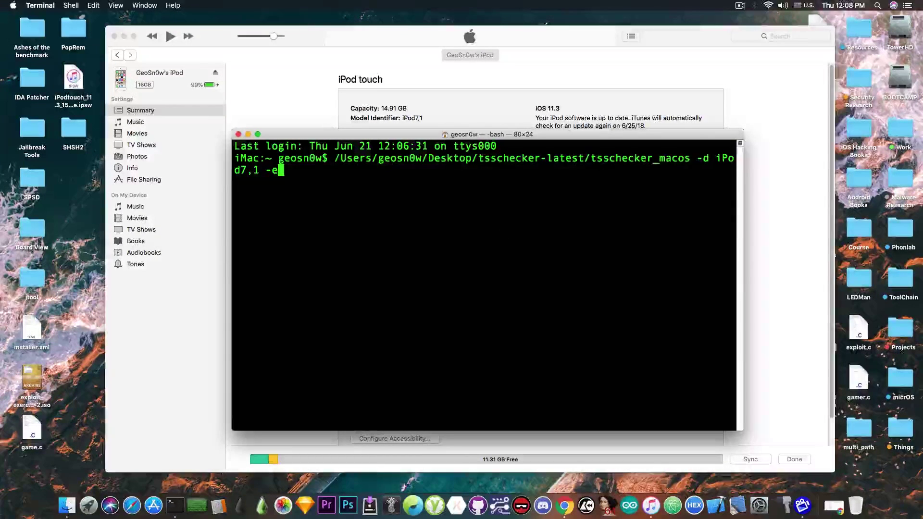
Cycle the iTunes device info to the ECID and select its value
click(302, 115)
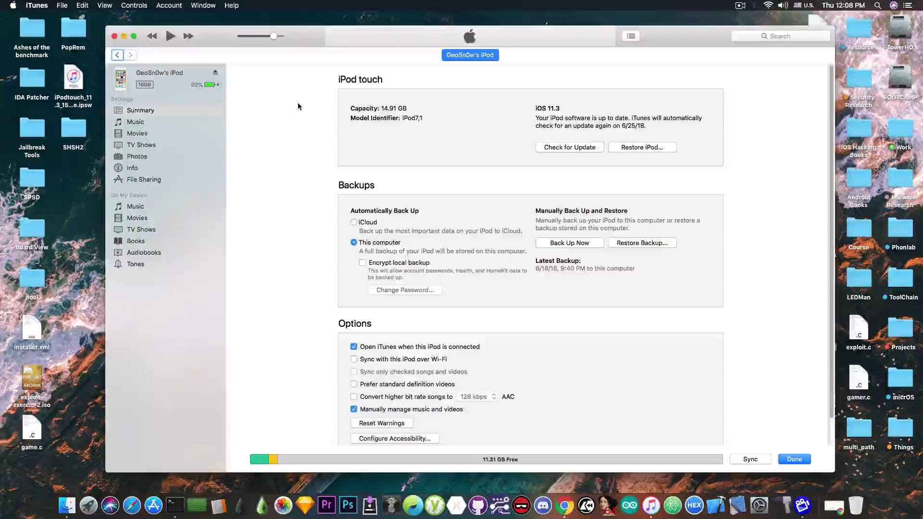
click(366, 120)
click(363, 119)
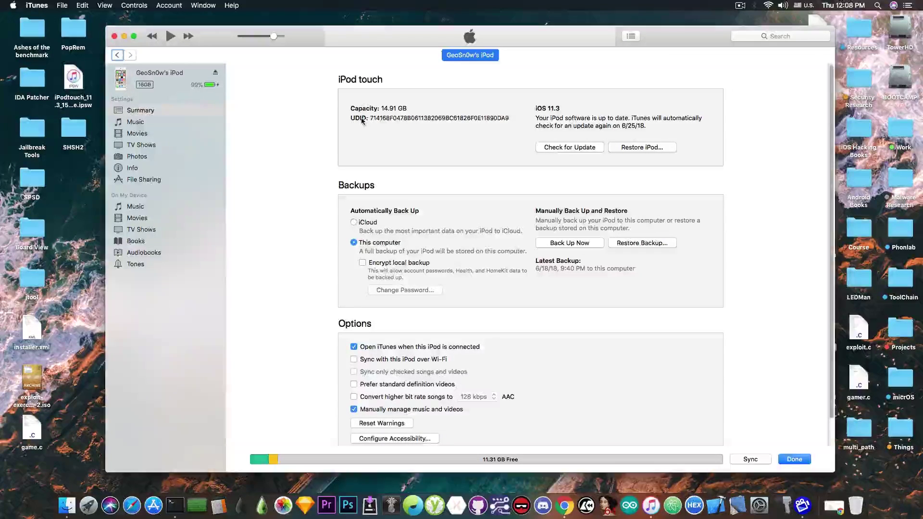
click(363, 120)
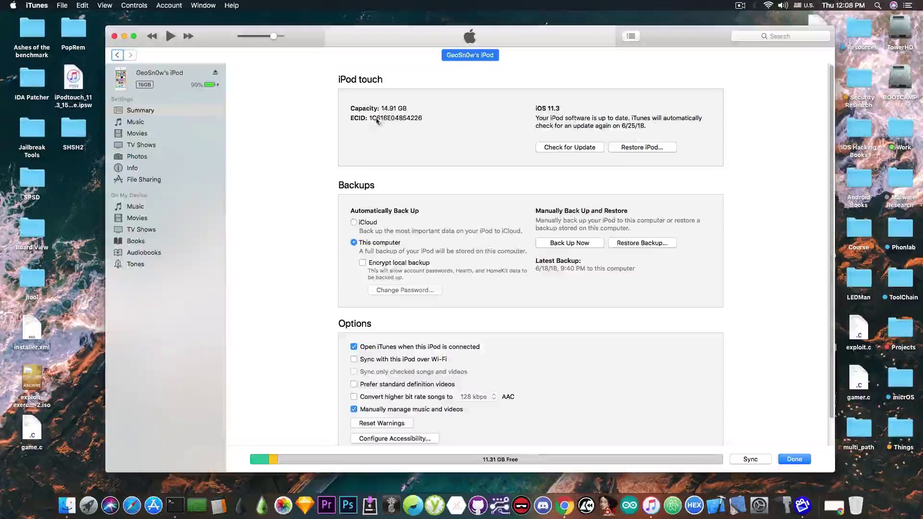
double_click(377, 121)
key(super+c)
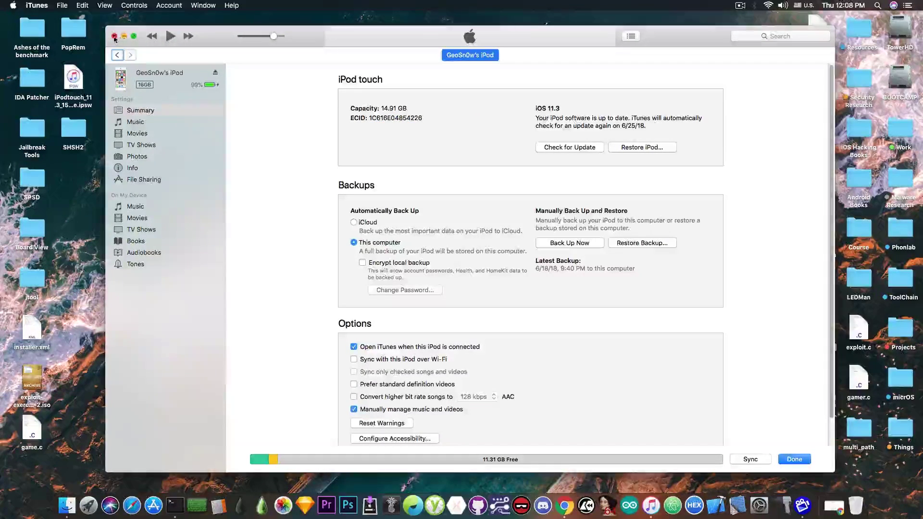
Close iTunes, paste the ECID after -e in Terminal, and append the -m option
click(114, 37)
right_click(384, 201)
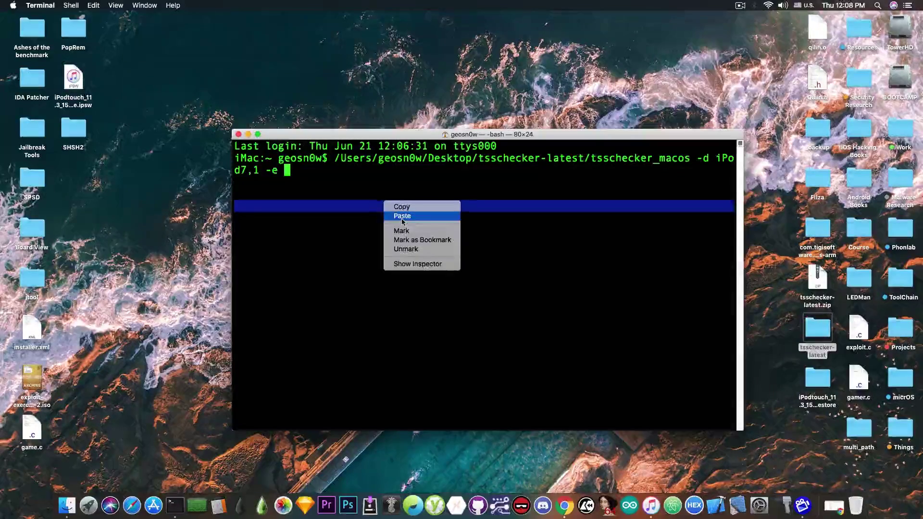
click(402, 217)
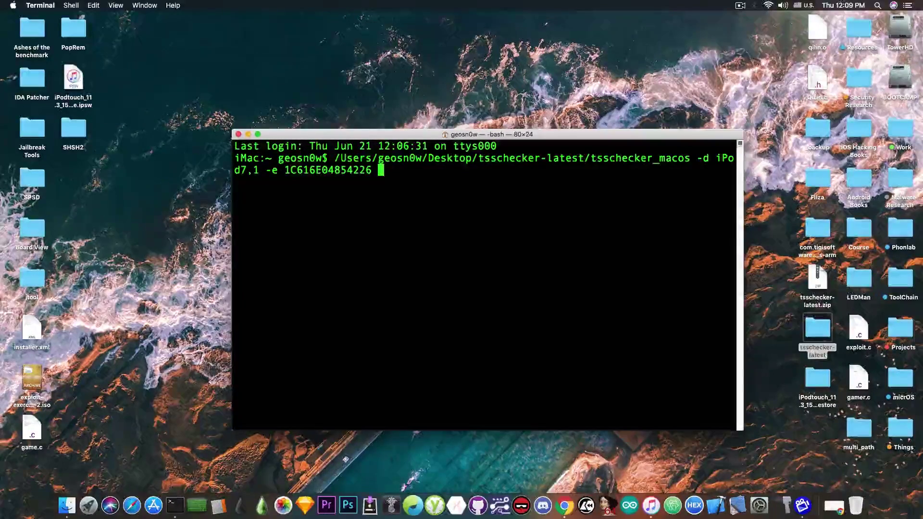
text(-m)
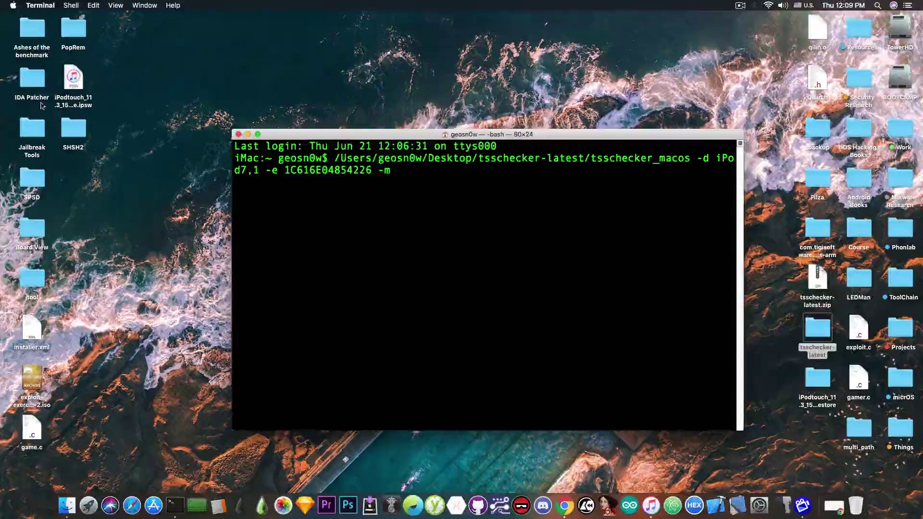
click(71, 89)
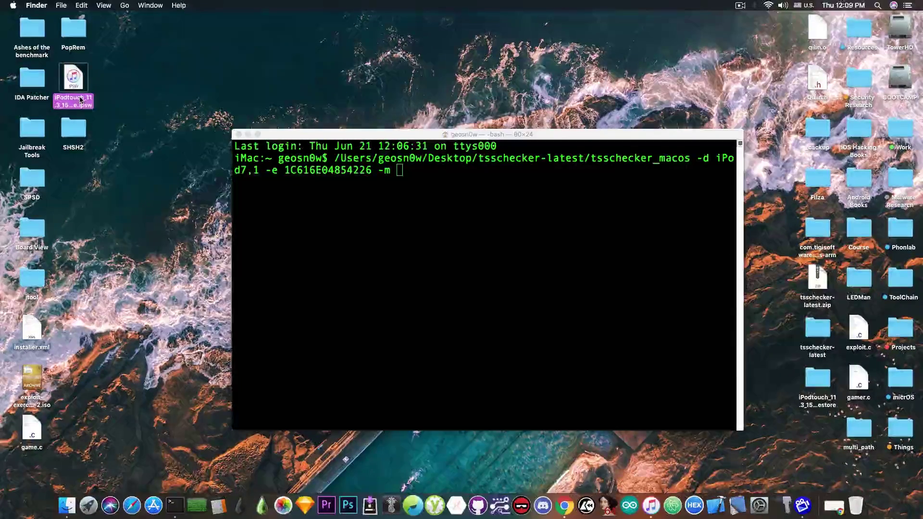
Open The iPhone Wiki's iPod touch 11.x beta firmware list, after comparing it with the iPhone page
key(super+Tab)
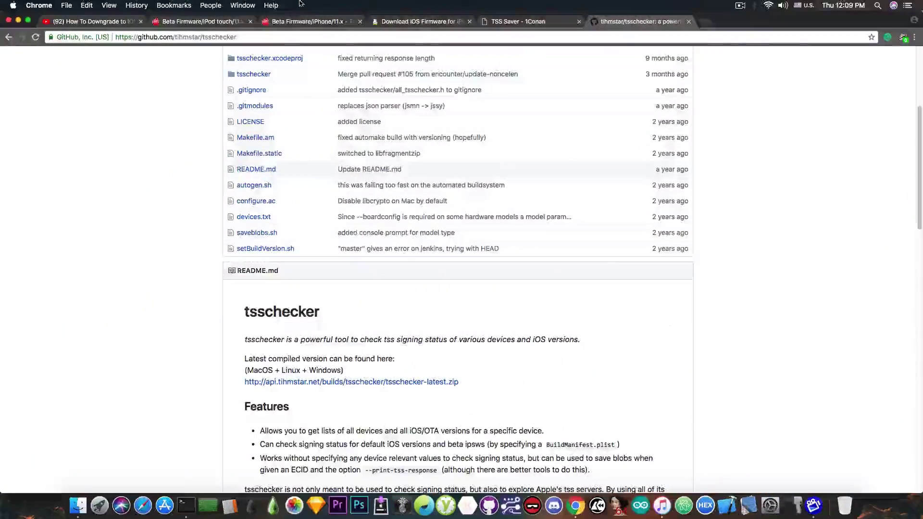
click(192, 21)
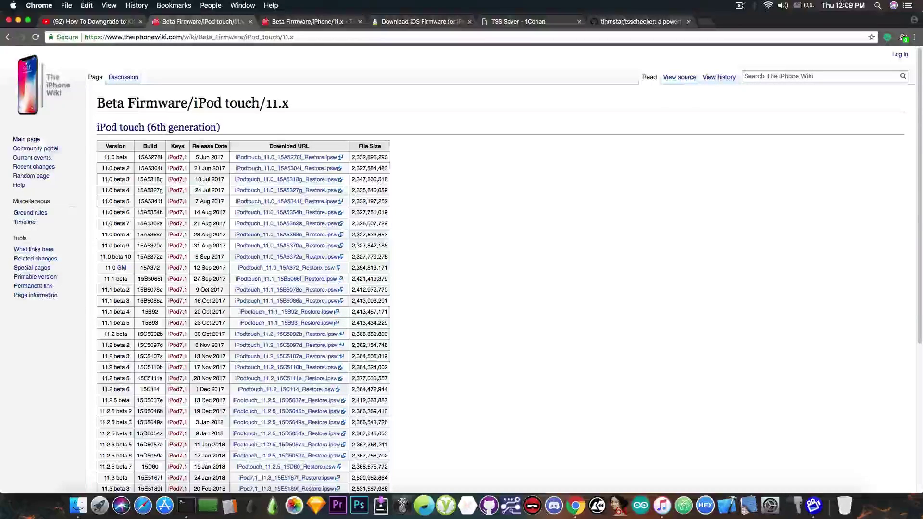
key(ctrl+Tab)
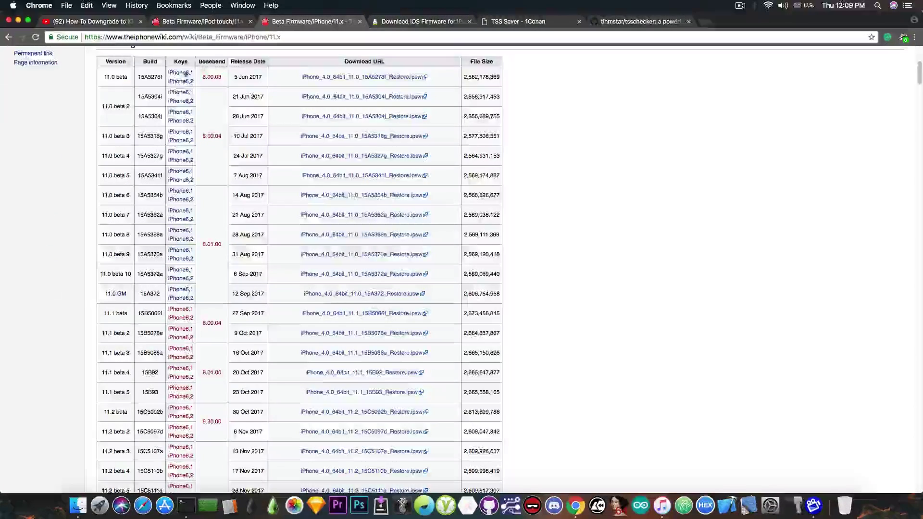
scroll(192, 80, up, 5)
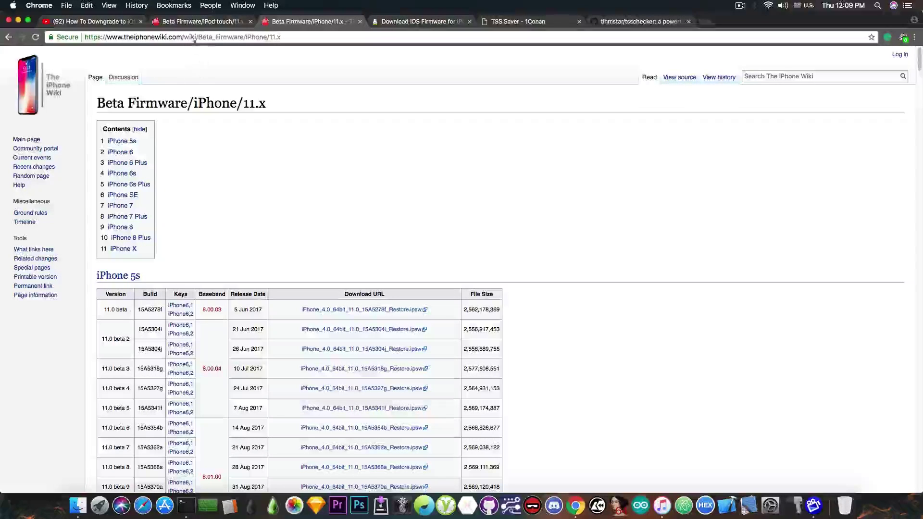
click(202, 21)
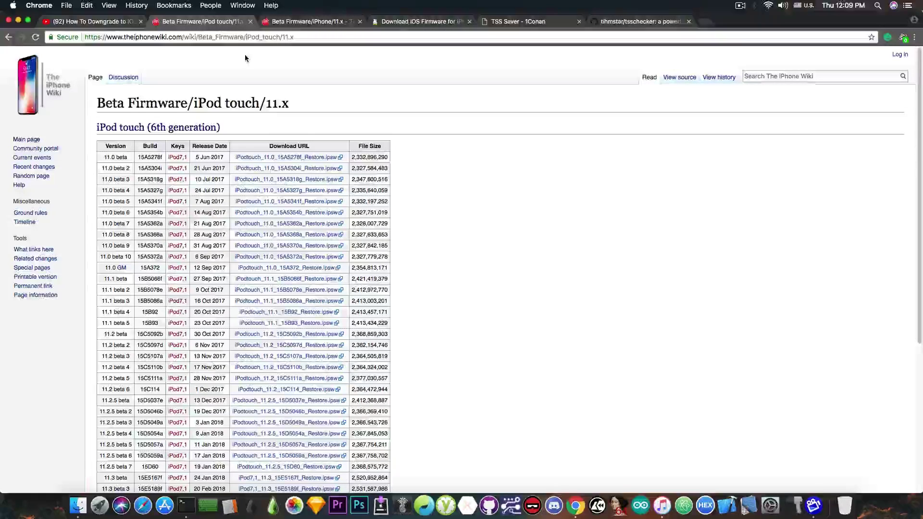
scroll(105, 315, down, 10)
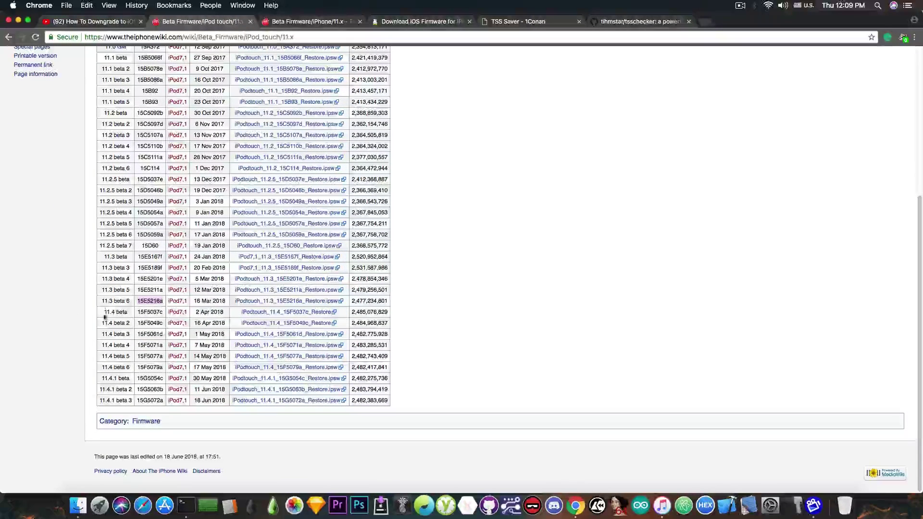
Find 11.3 beta 6 (15E5216a), start its IPSW download, then cancel it
drag(100, 300, 131, 301)
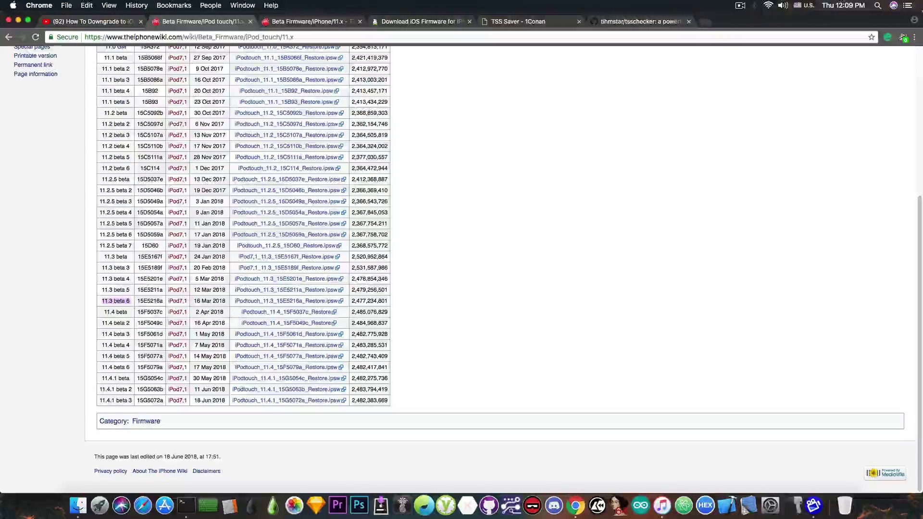
click(288, 301)
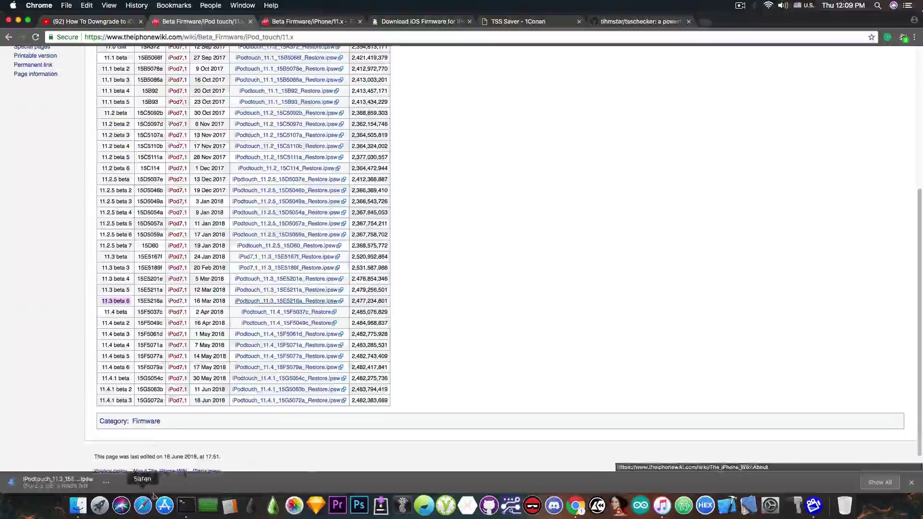
click(106, 482)
click(117, 467)
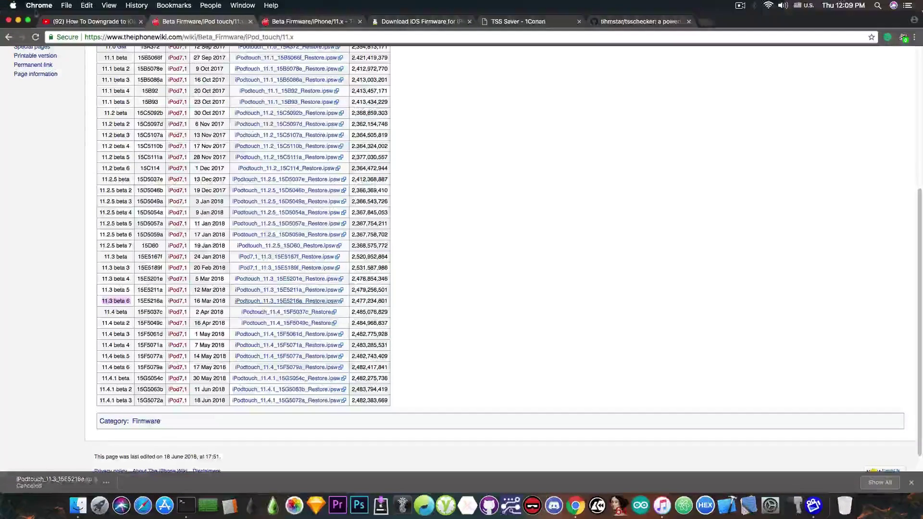
Rename the desktop firmware from .ipsw to .zip and open the extracted 15E5216a Restore folder
click(18, 20)
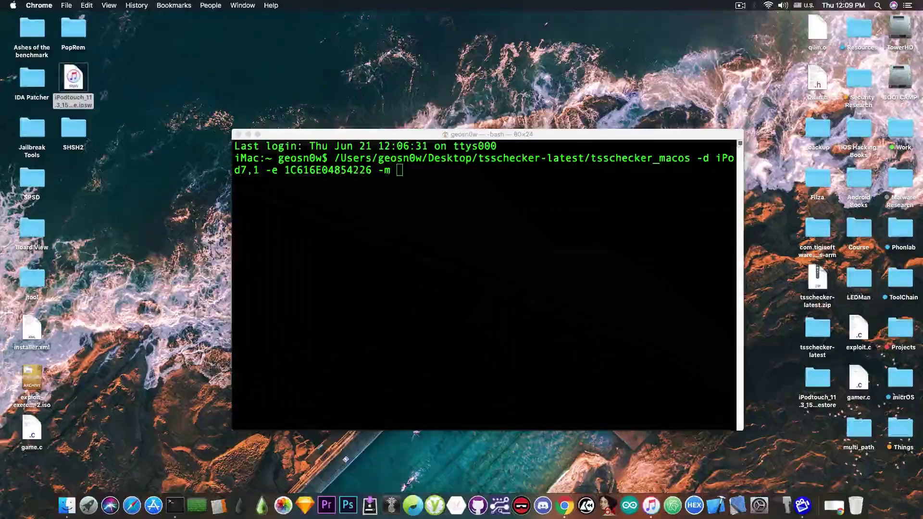
right_click(72, 82)
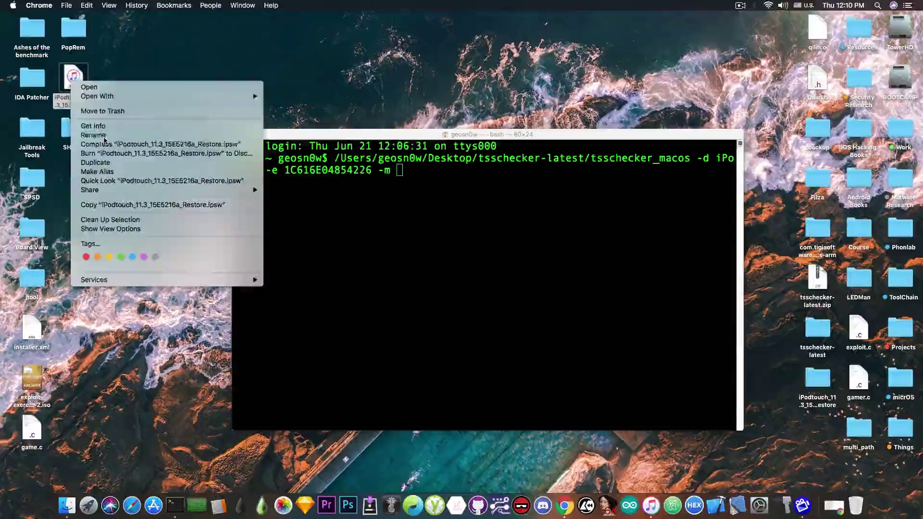
click(93, 135)
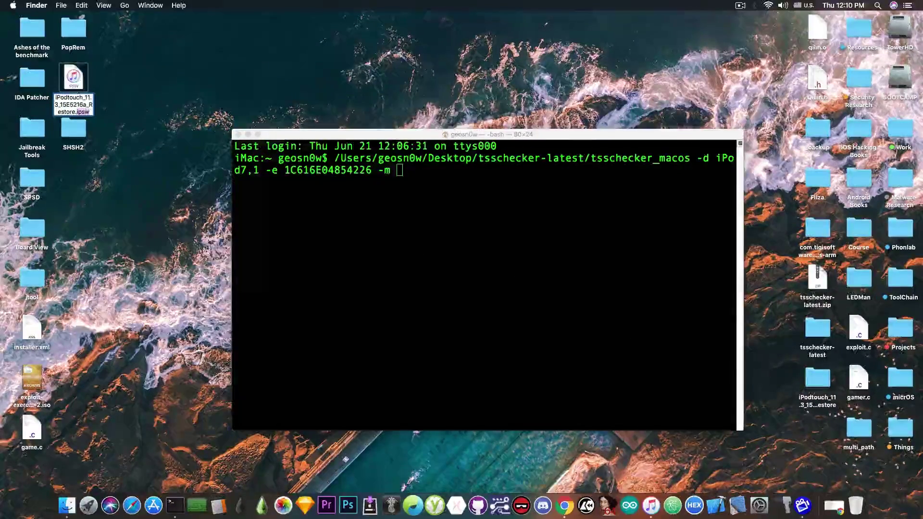
text(zip)
key(Return)
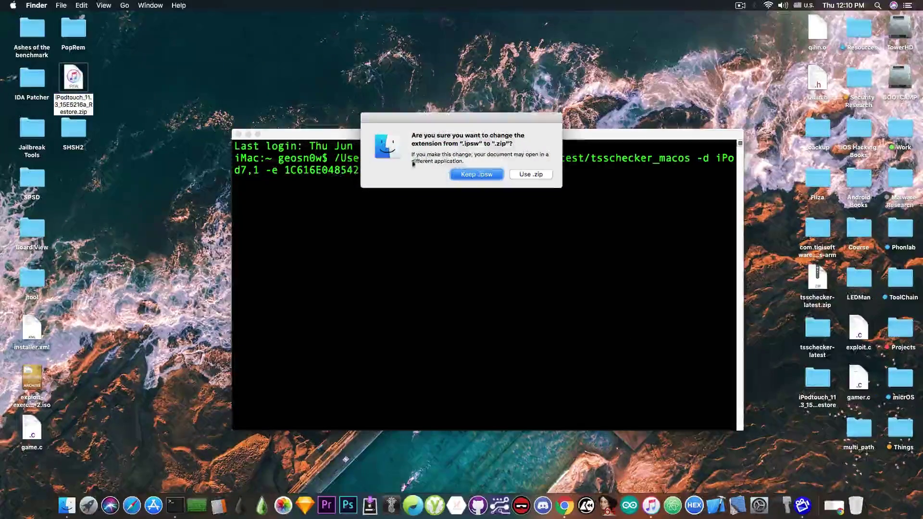
click(526, 175)
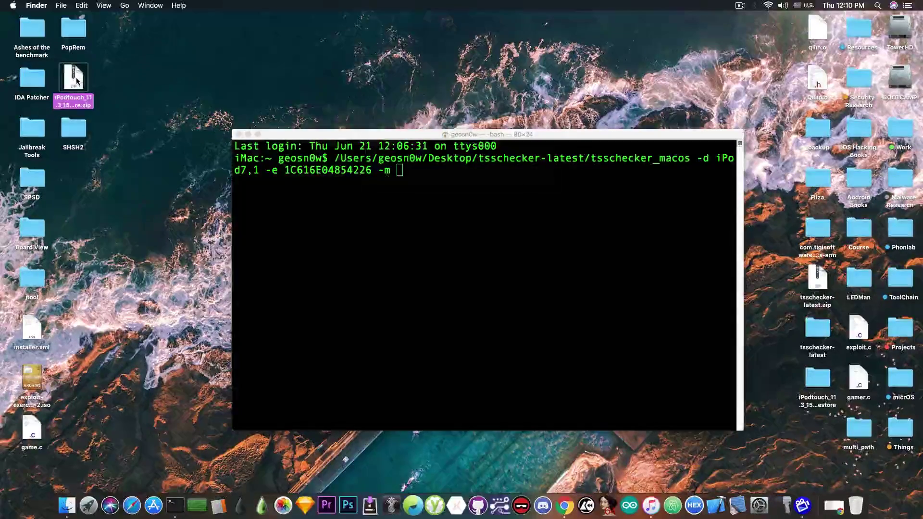
click(819, 379)
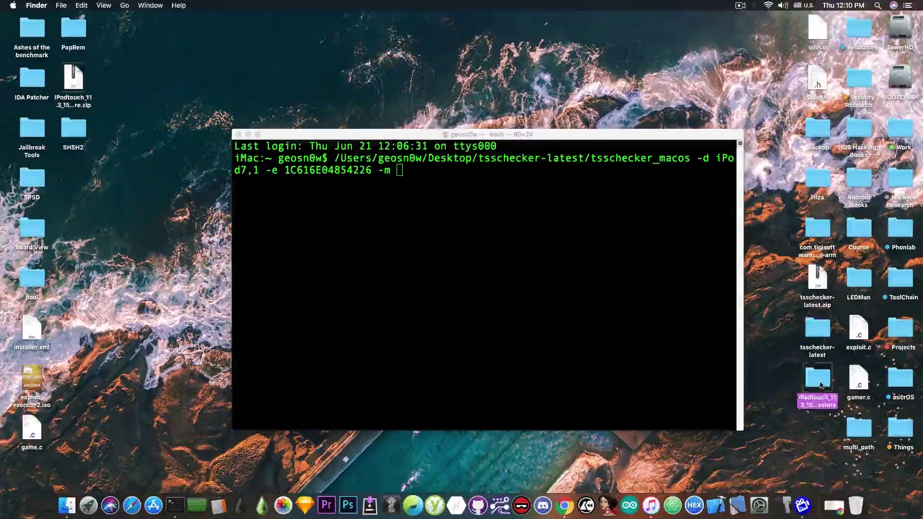
double_click(819, 379)
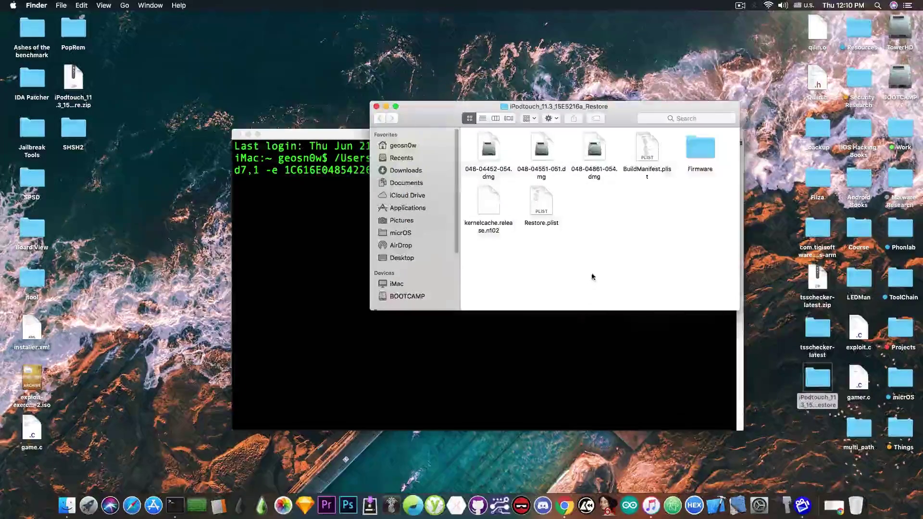
Insert the BuildManifest.plist path after -m and type '11.3 --buildid' to finish the options
drag(592, 277, 480, 214)
click(663, 251)
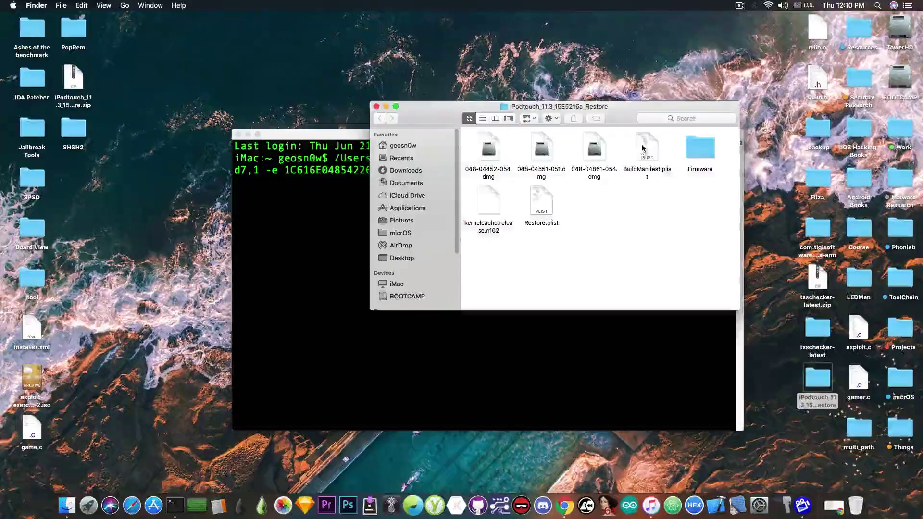
drag(642, 148, 606, 341)
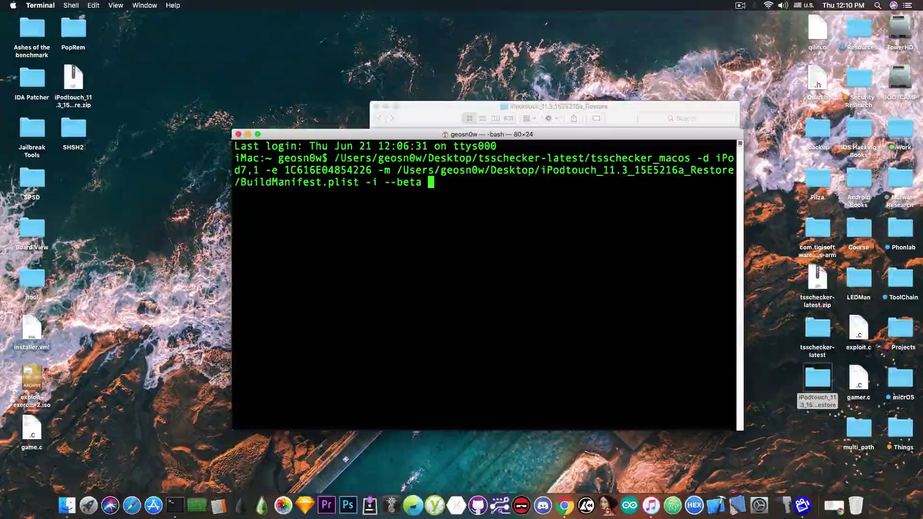
text(11)
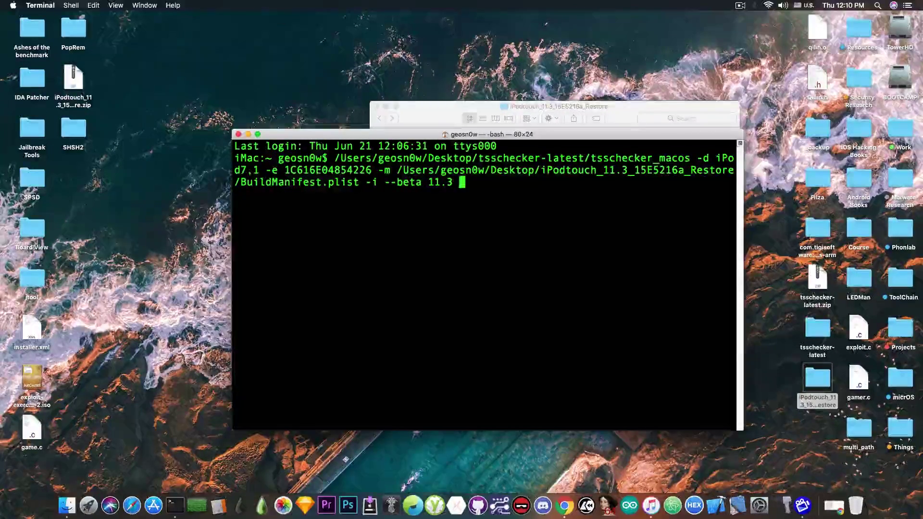
text(.3 --)
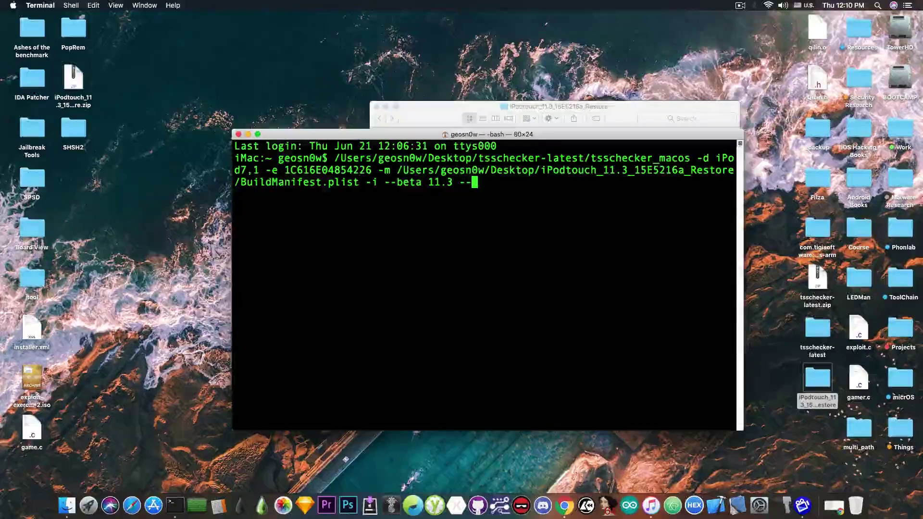
text(buildid)
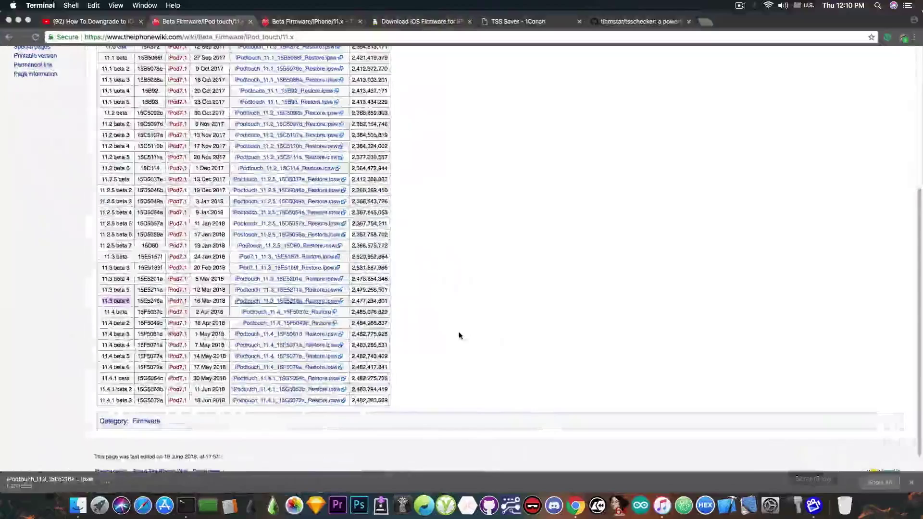
Copy build ID 15E5216a from the 11.3 beta 6 row of the firmware table, then minimize Chrome
double_click(149, 301)
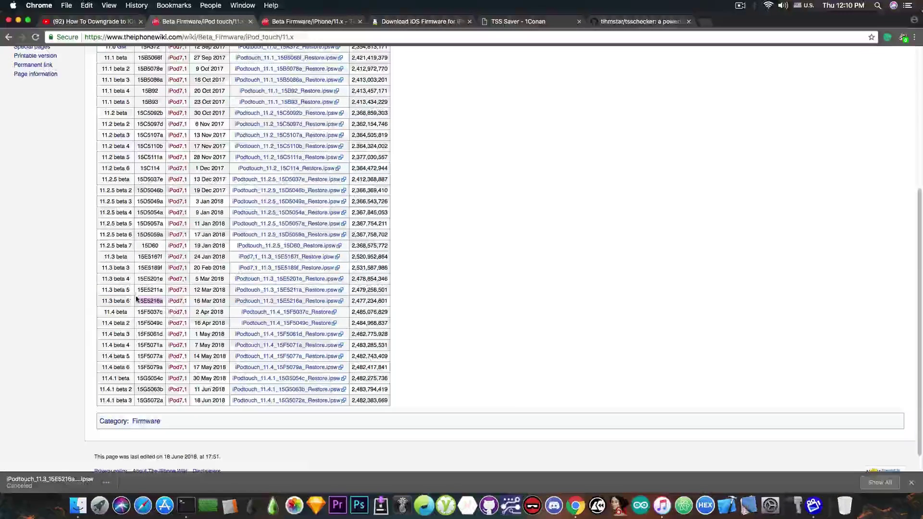
key(super+c)
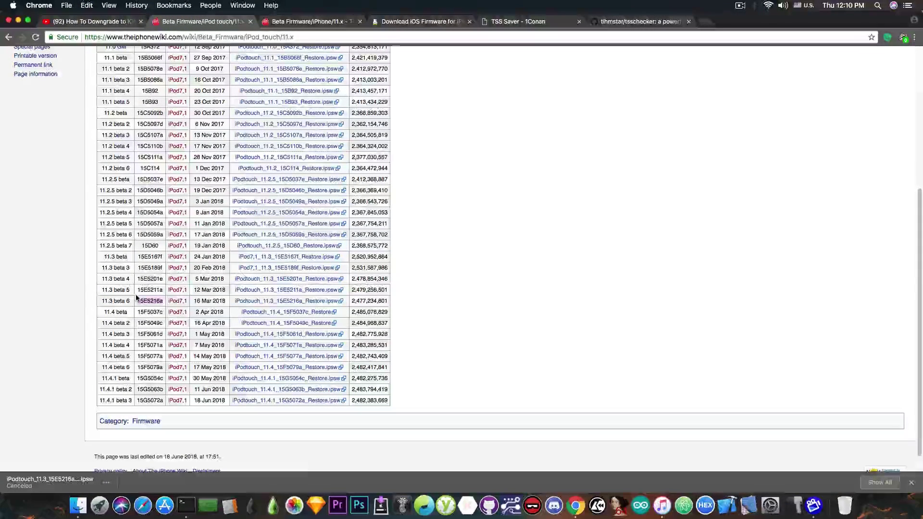
double_click(144, 290)
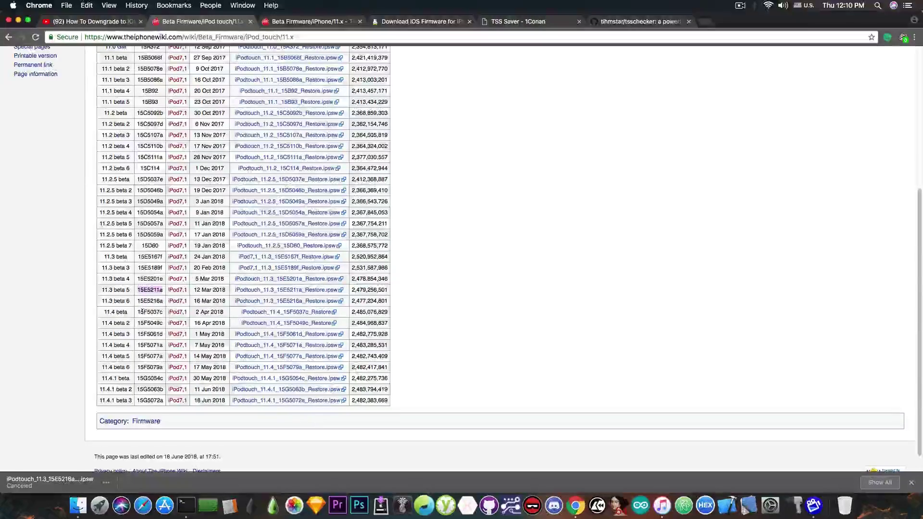
click(18, 19)
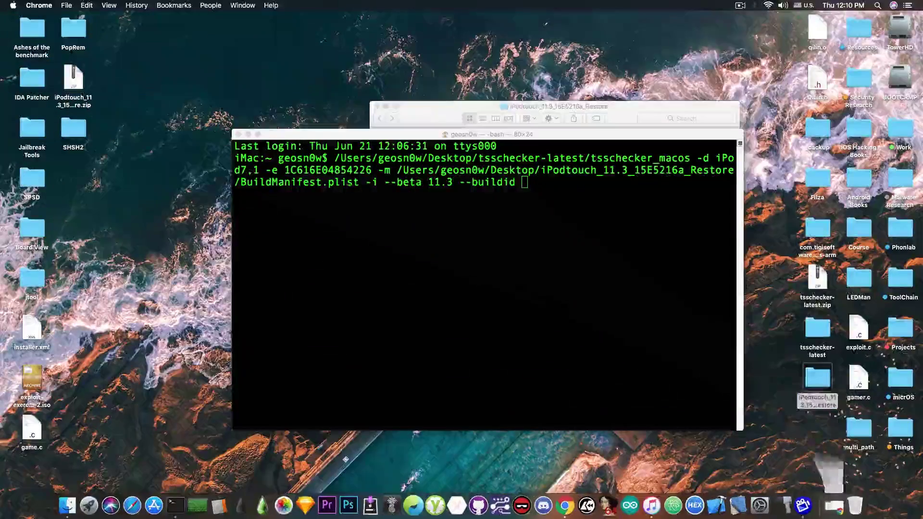
Paste 15E5216a after --buildid and append -s --save-path to the tsschecker command
click(452, 232)
key(super+v)
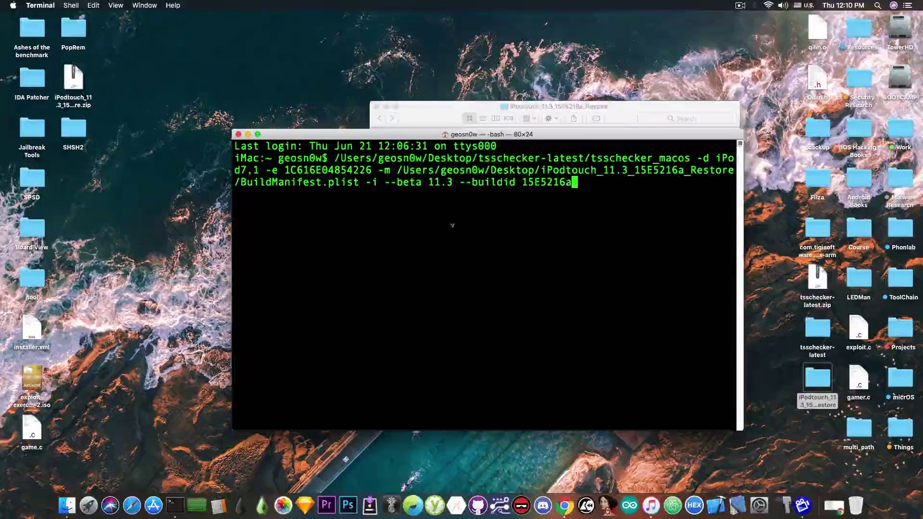
text(-s )
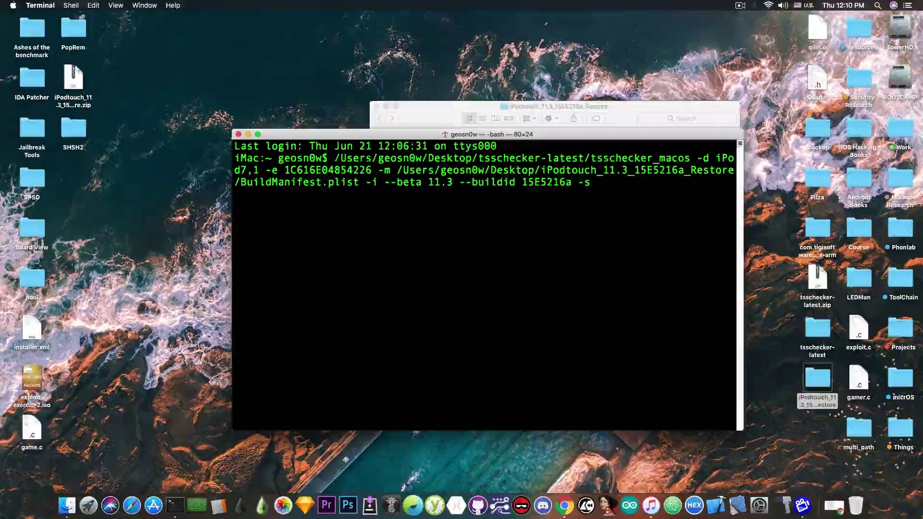
text(--)
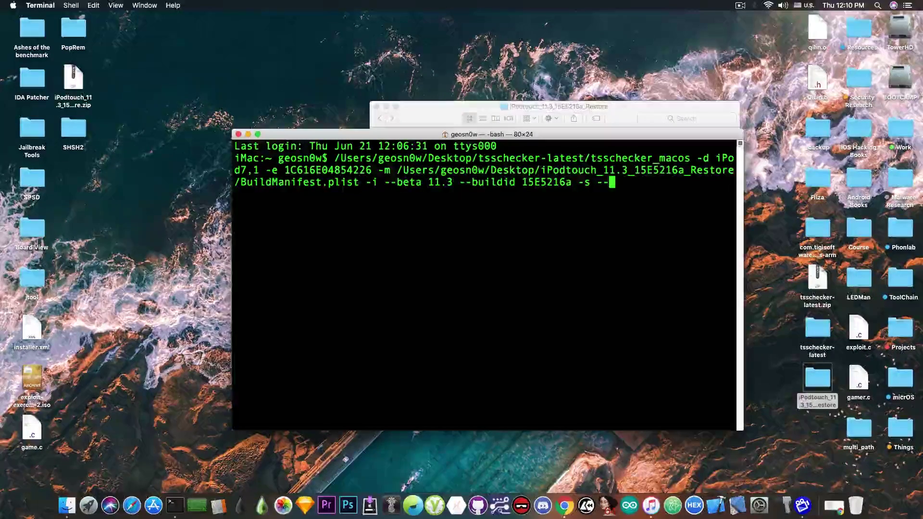
text(save-path .)
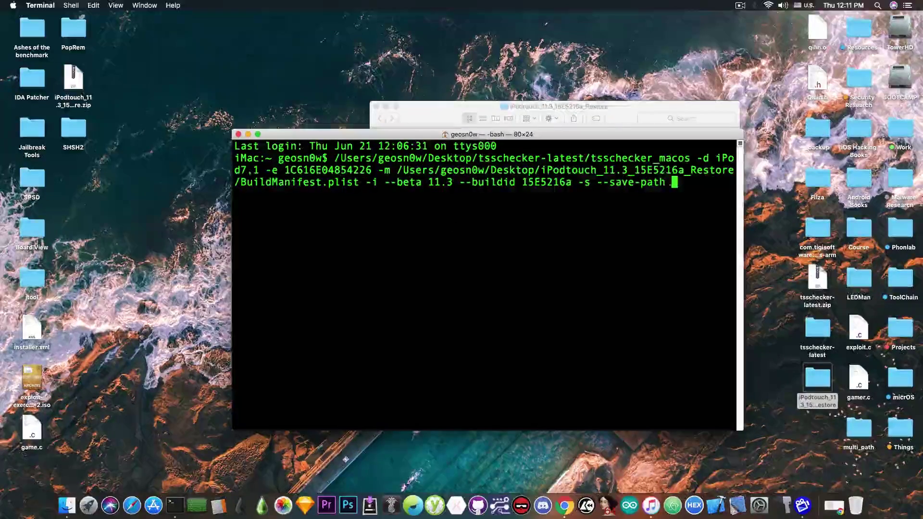
key(BackSpace)
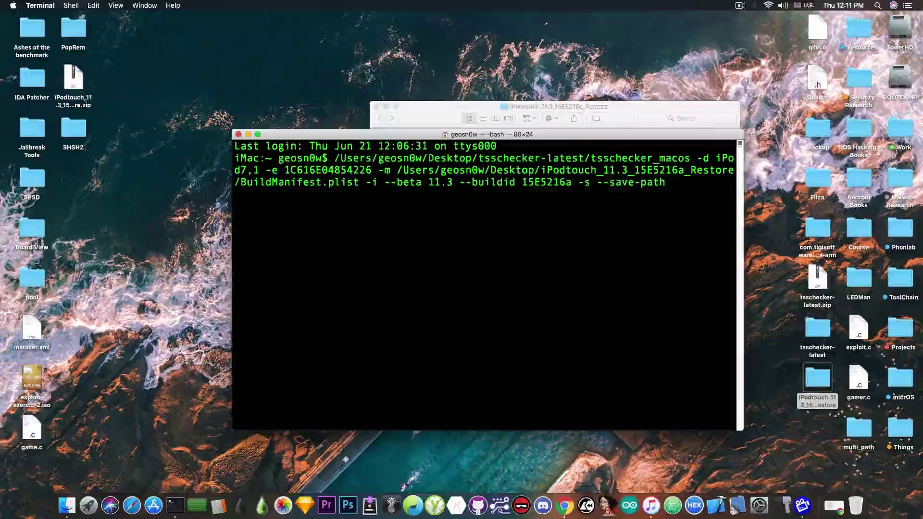
Set the desktop SHSH2 folder as the save path and run tsschecker
double_click(73, 129)
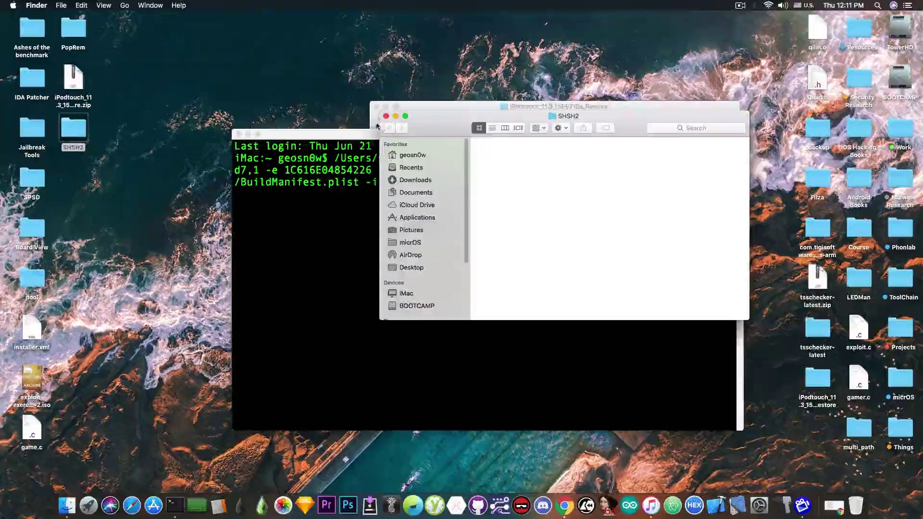
key(super+w)
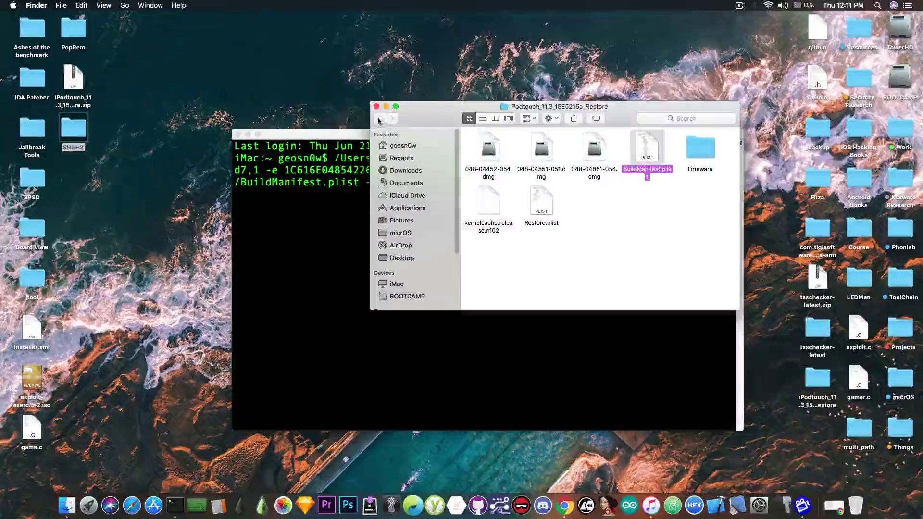
key(super+w)
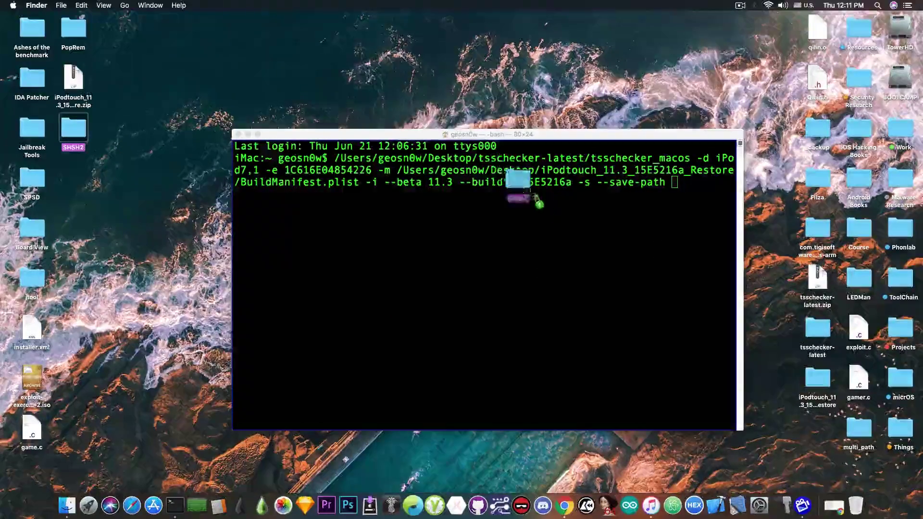
drag(537, 201, 596, 267)
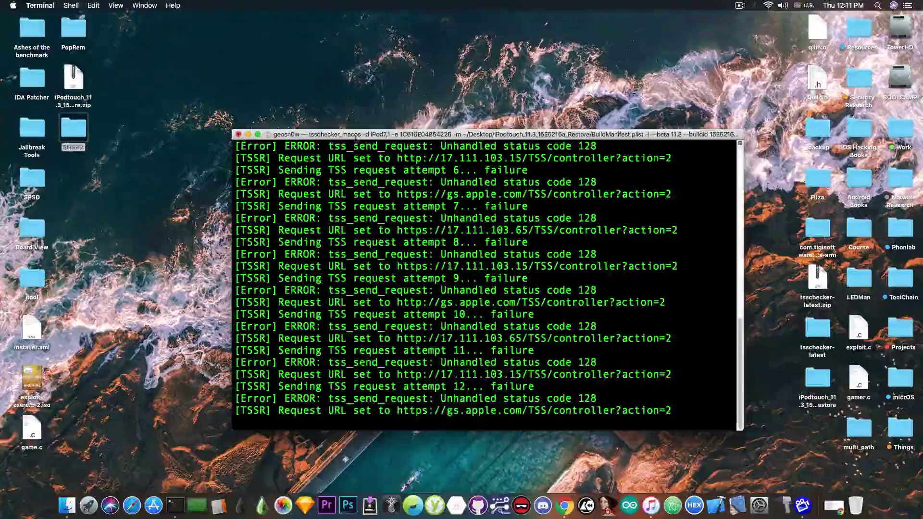
Highlight 'Saved shsh blobs!' and '15E5216a IS being signed!' in the output, then open the SHSH2 folder
drag(358, 136, 350, 57)
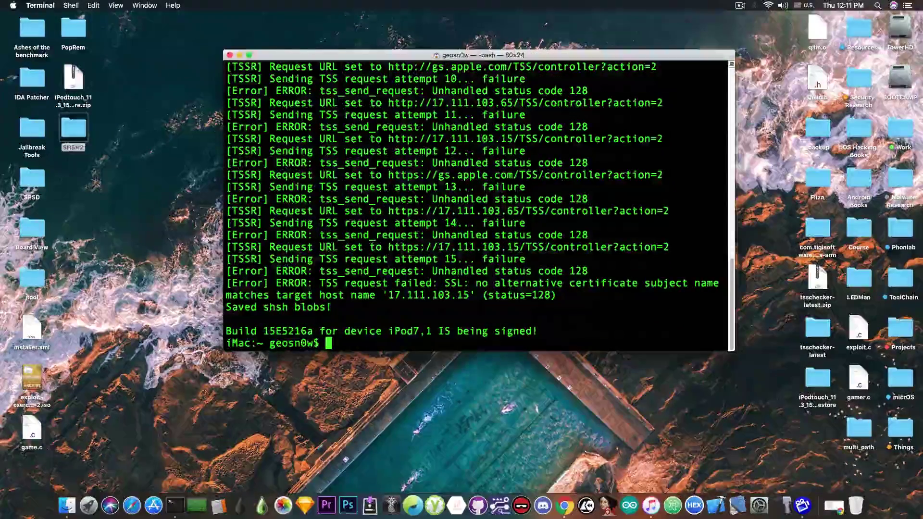
drag(226, 304, 337, 304)
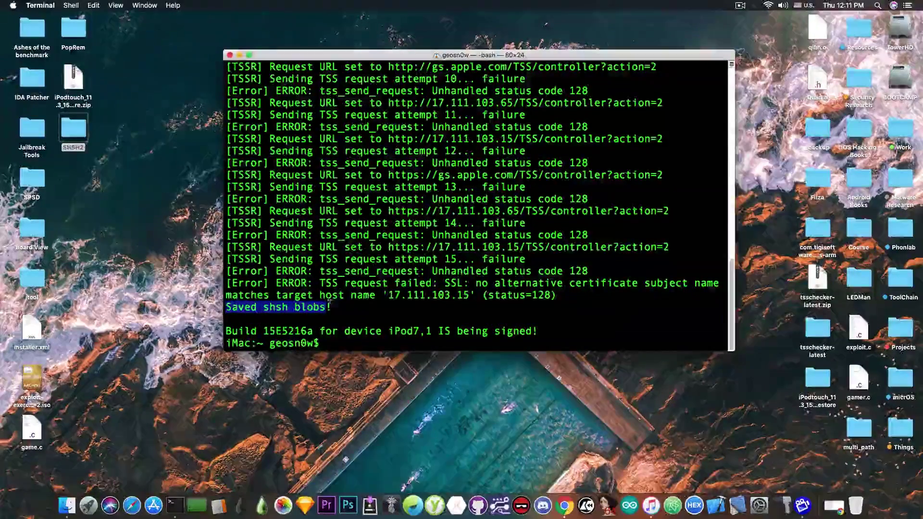
click(287, 329)
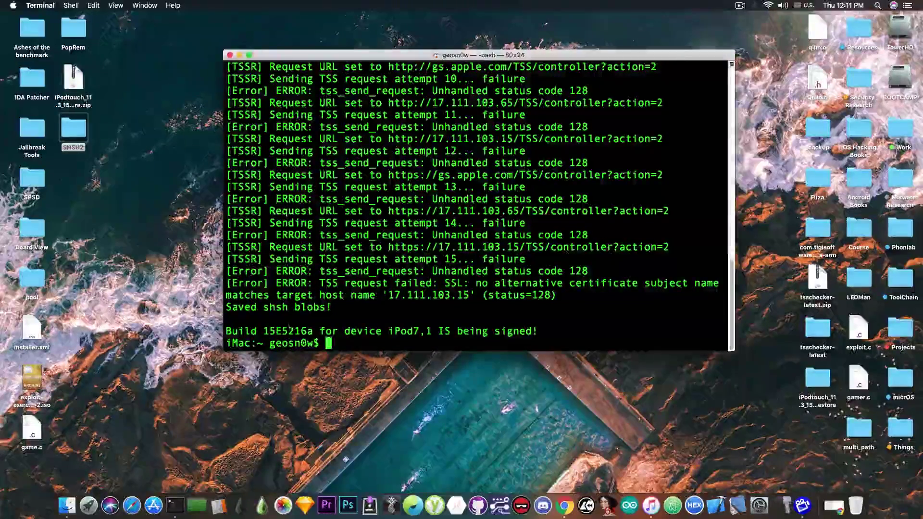
double_click(286, 329)
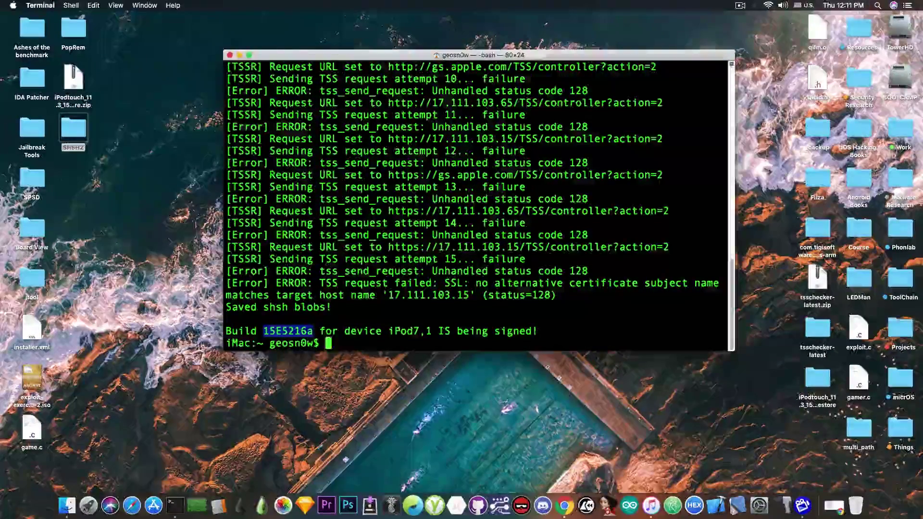
drag(432, 330, 536, 331)
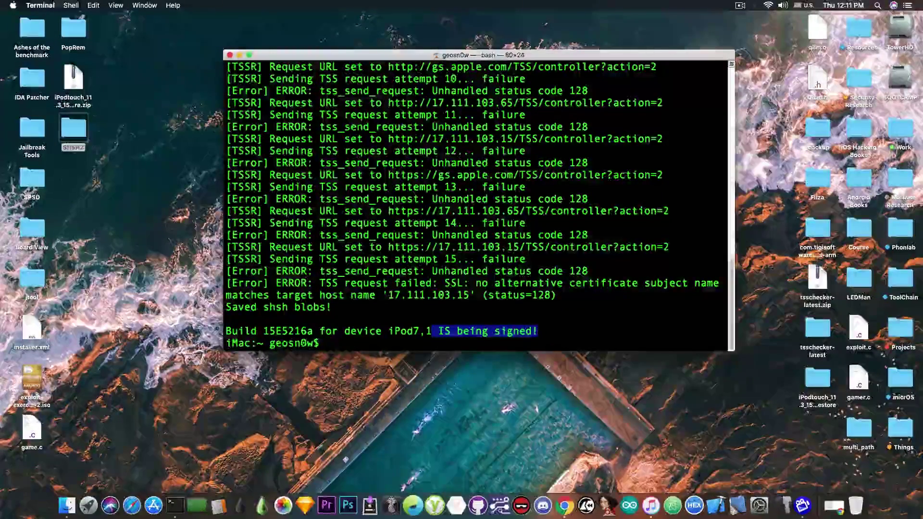
double_click(73, 129)
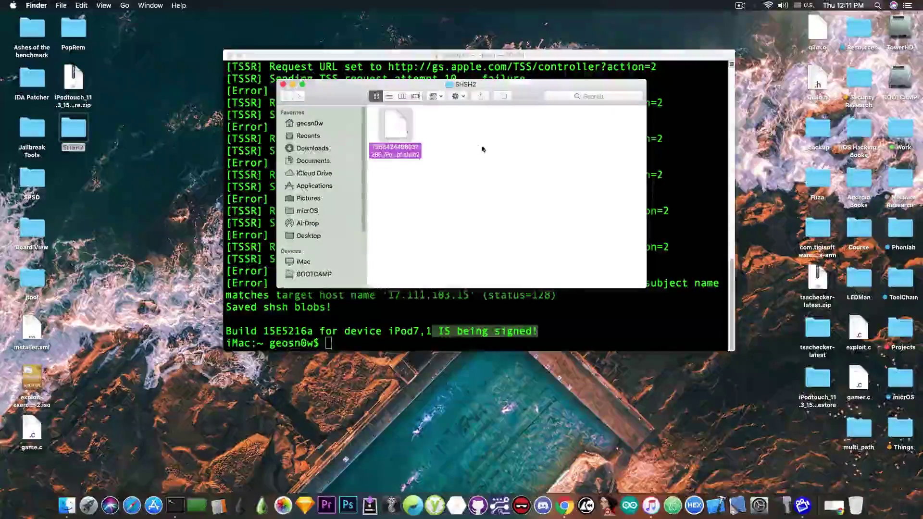
View the .shsh2 blob in Xcode, selecting generator 0xb9f6c2be6c500d4a, then close Xcode and the SHSH2 folder
double_click(396, 130)
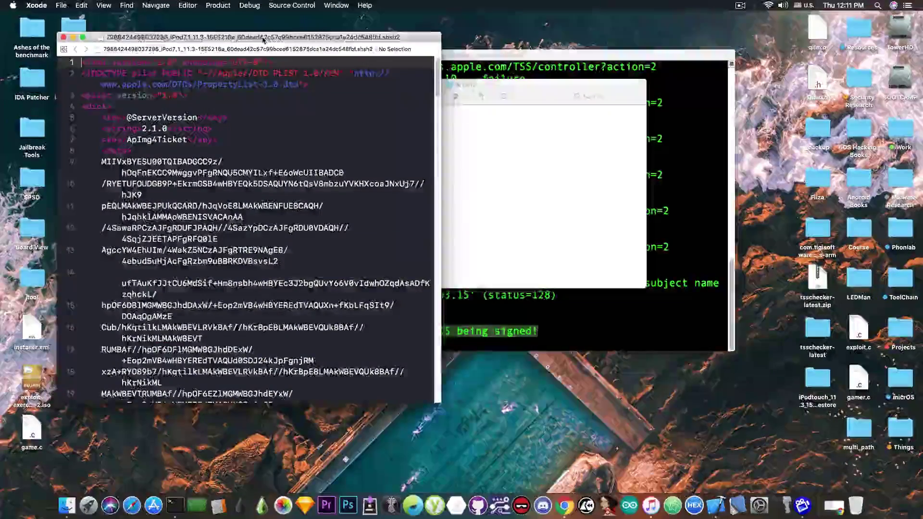
double_click(263, 39)
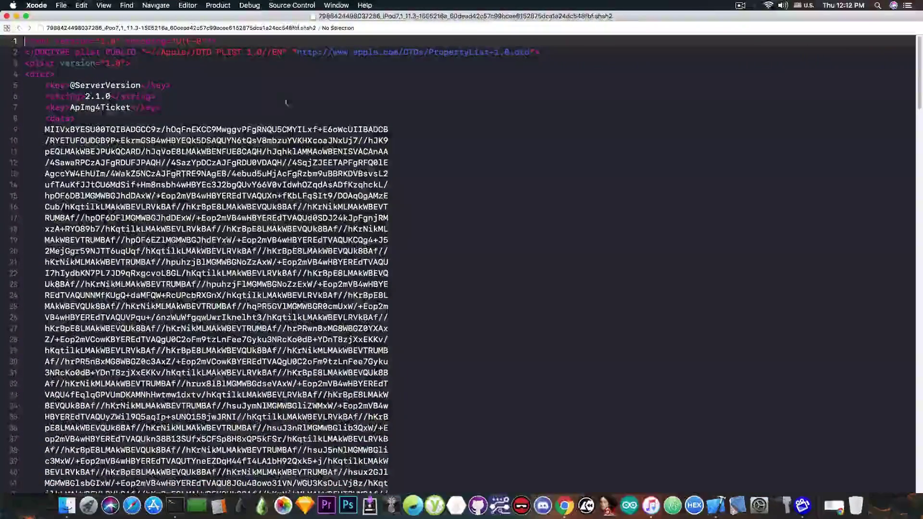
scroll(286, 102, down, 20)
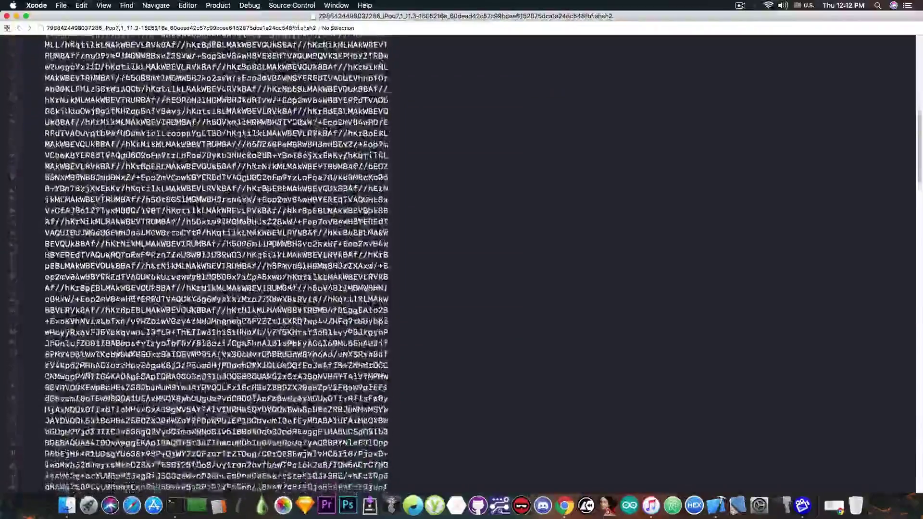
scroll(216, 264, down, 15)
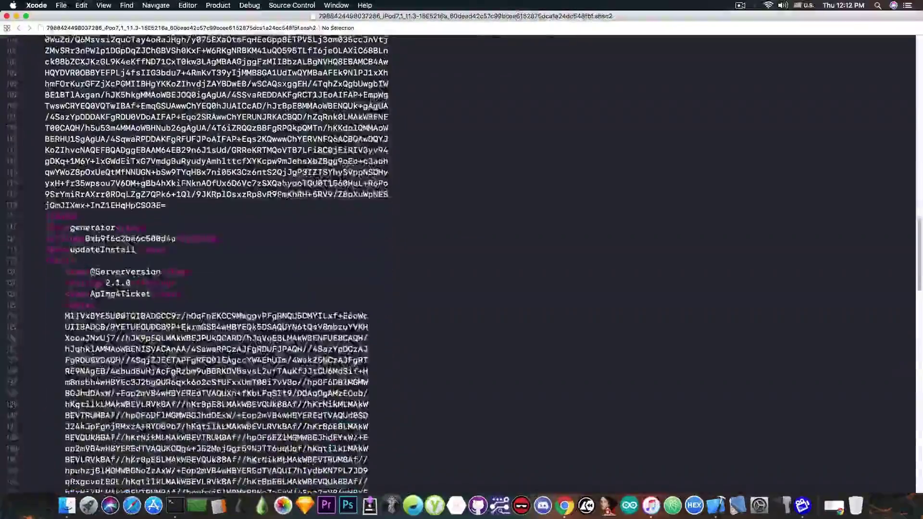
double_click(103, 236)
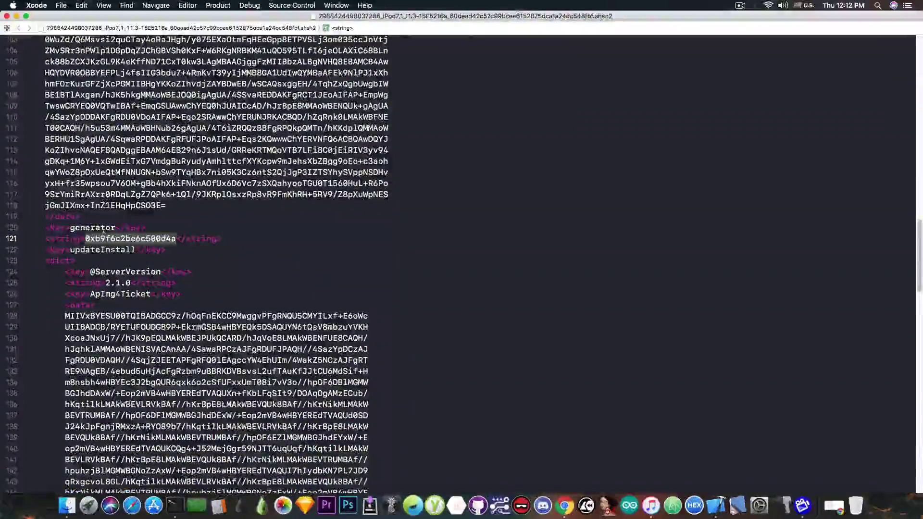
key(ctrl+Left)
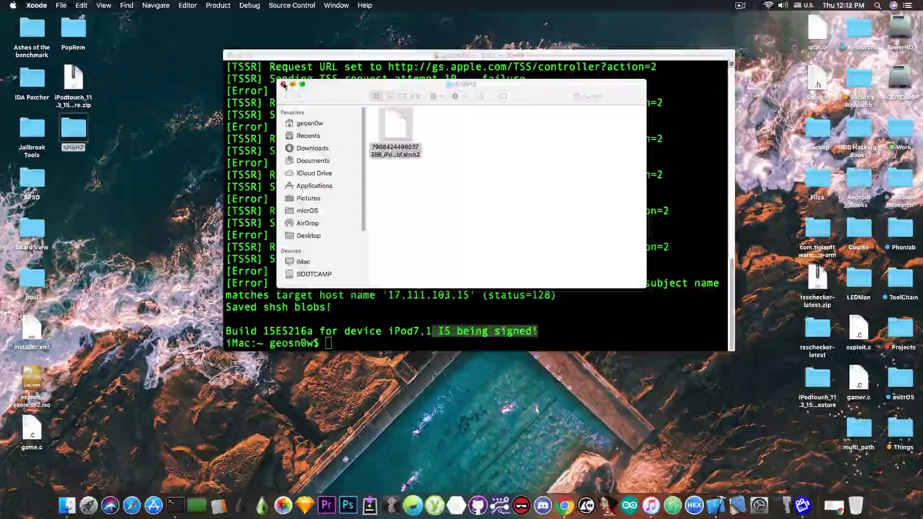
click(284, 85)
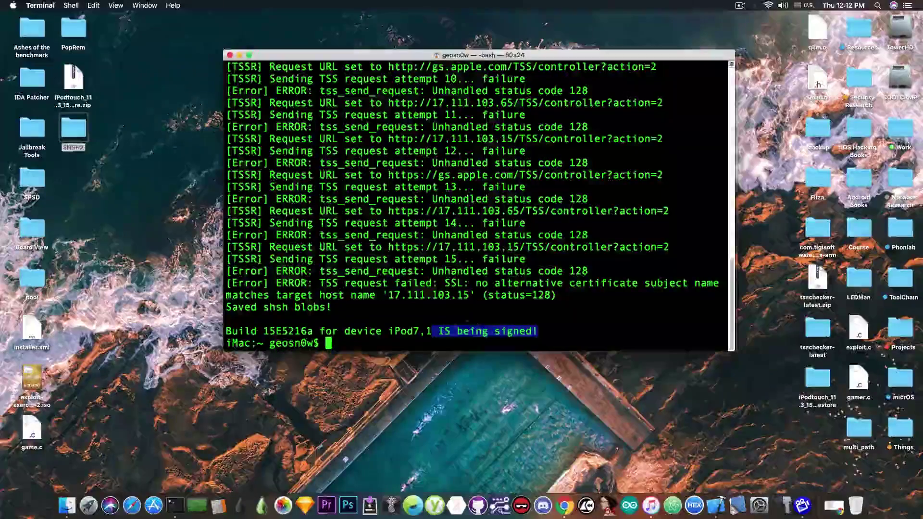
Clear the highlighted text in the Terminal's tsschecker output
click(454, 328)
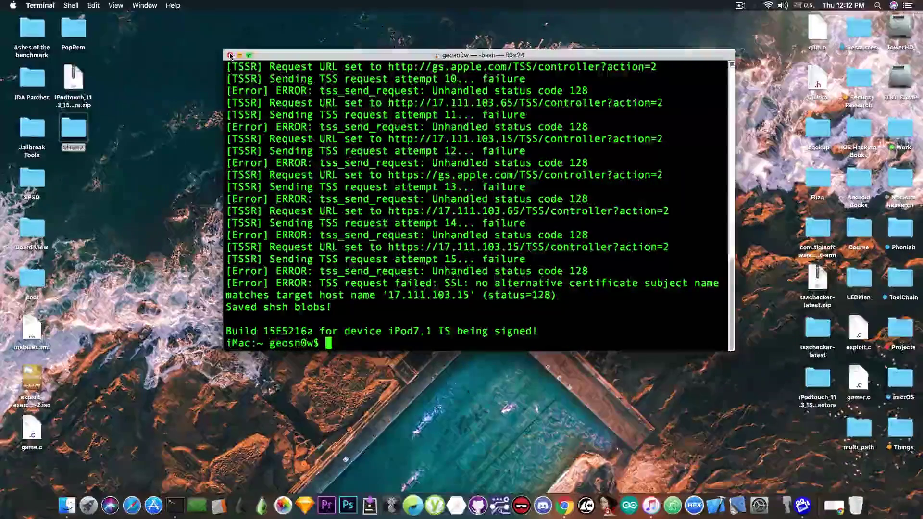
click(229, 55)
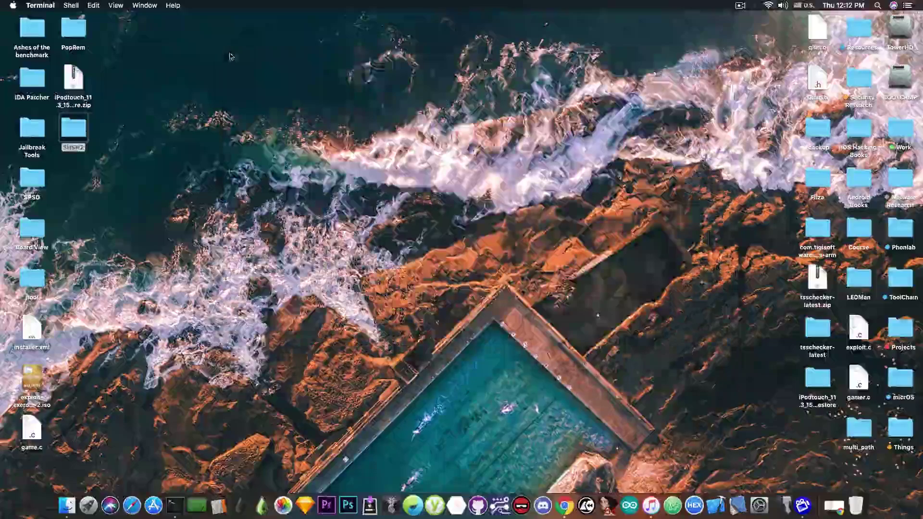